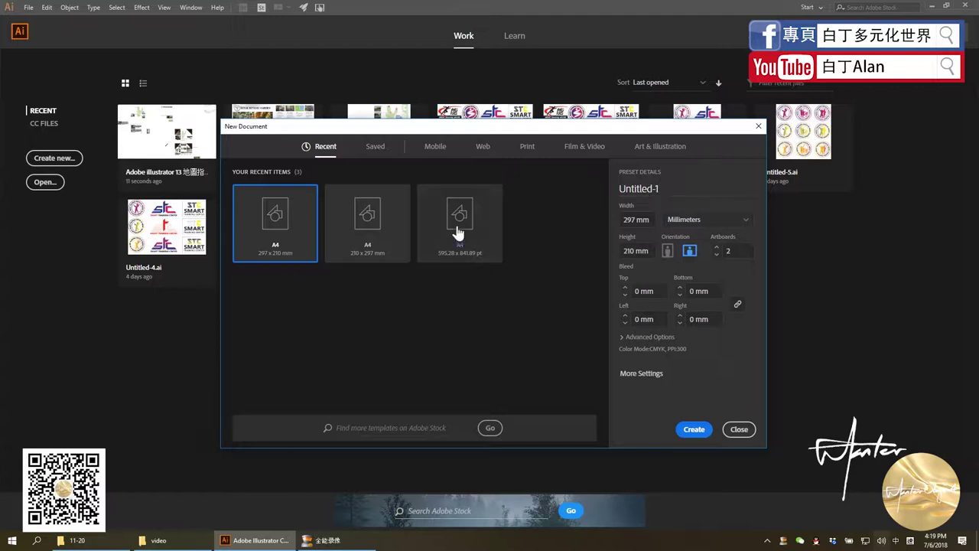
Create a new A4 portrait document (595.28 x 841.89 pt) with a single artboard
click(458, 234)
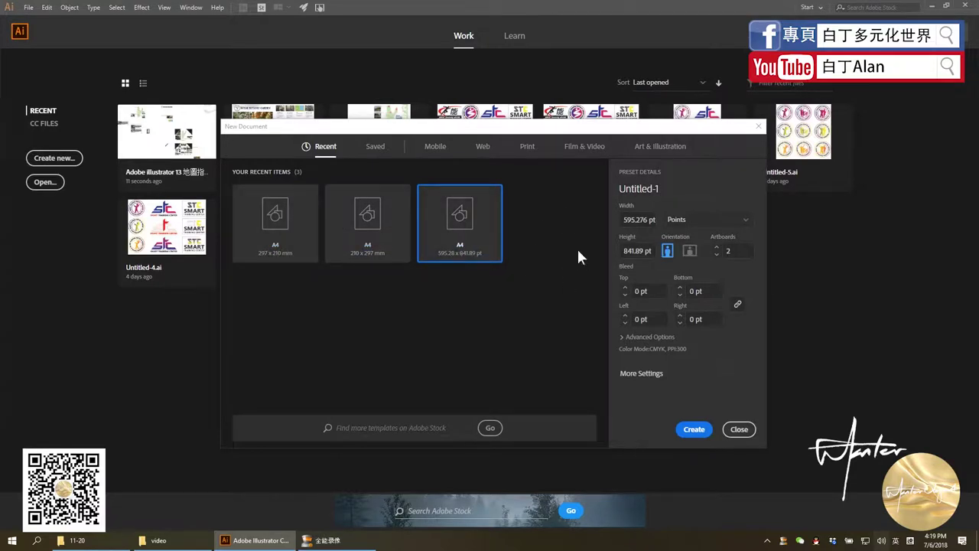
click(708, 254)
click(694, 429)
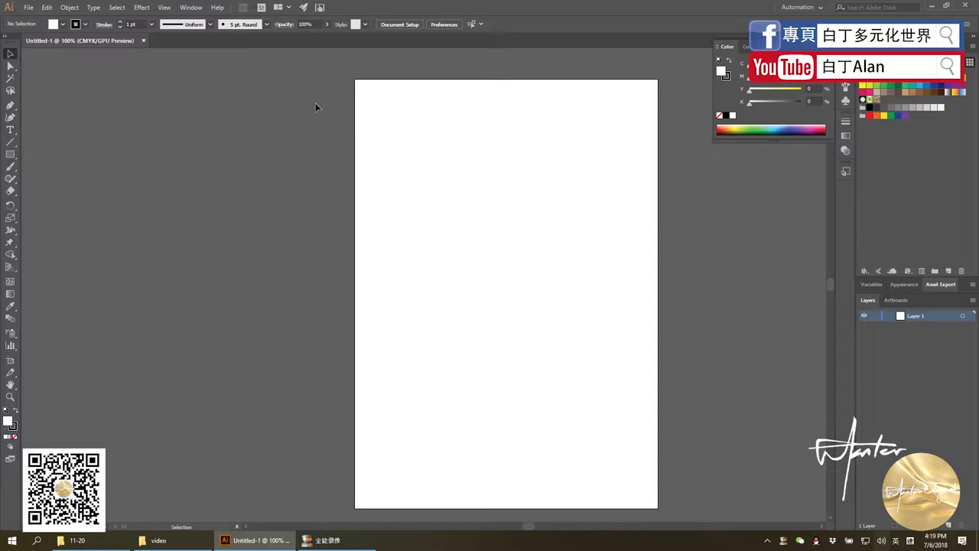
Add a line of Chinese text near the page's top-left and enlarge it to about 34 pt
key(ctrl+minus)
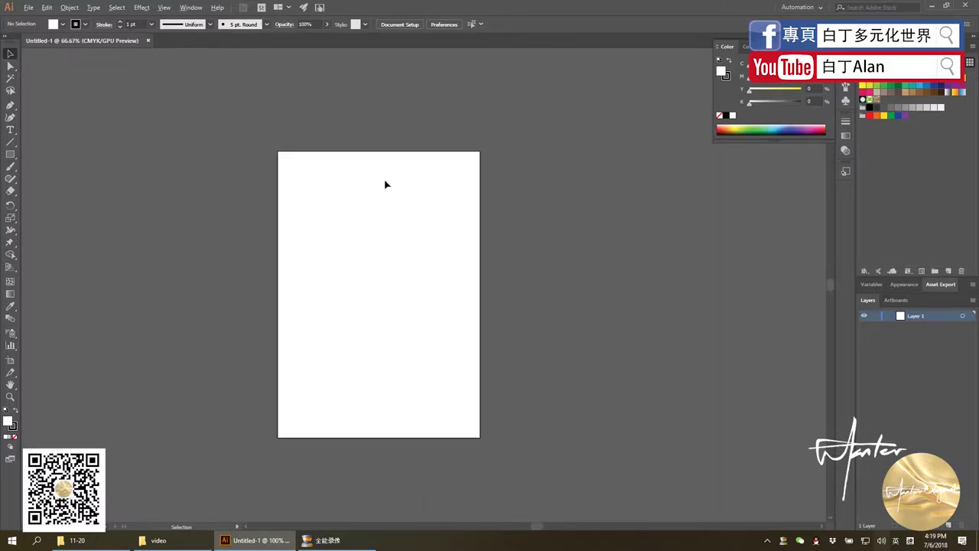
click(10, 130)
scroll(372, 184, up, 2)
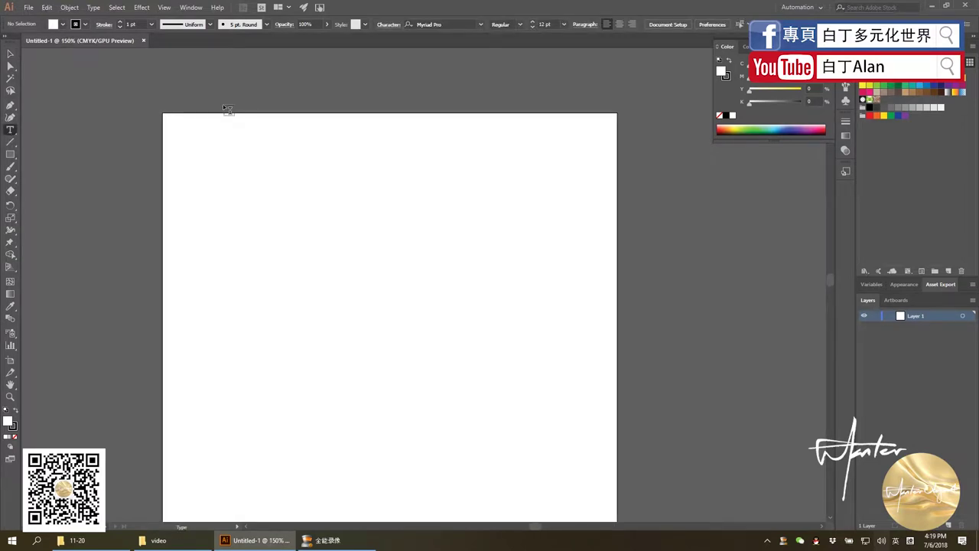
scroll(282, 156, down, 4)
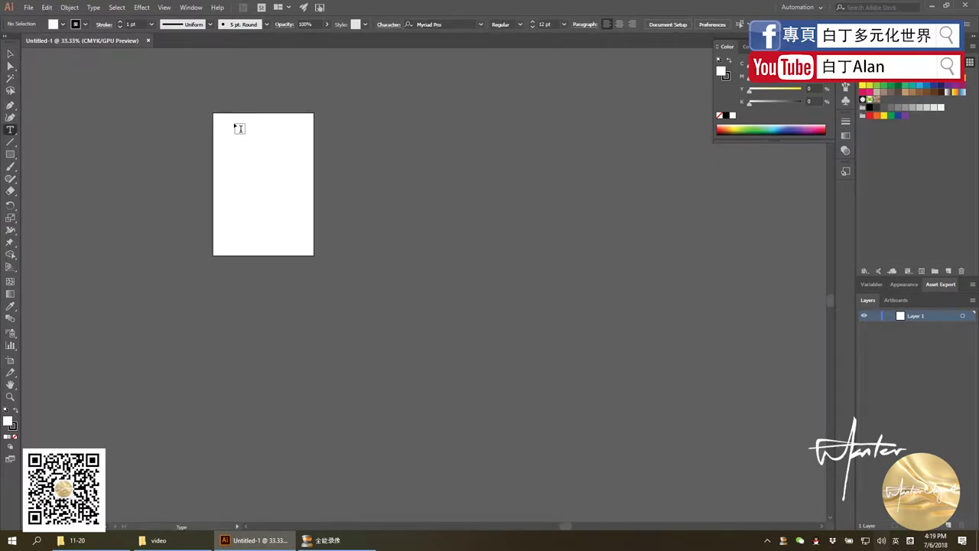
click(237, 126)
key(Escape)
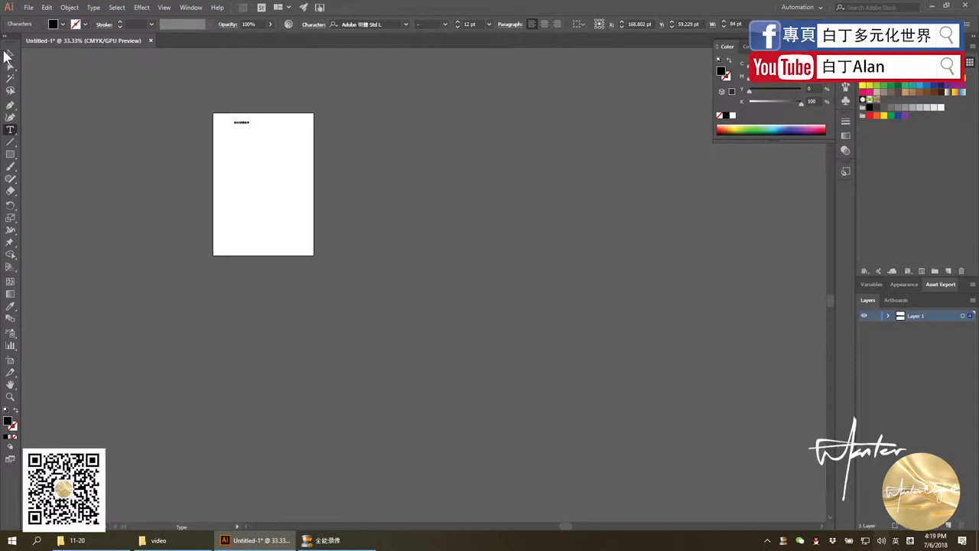
scroll(188, 115, up, 4)
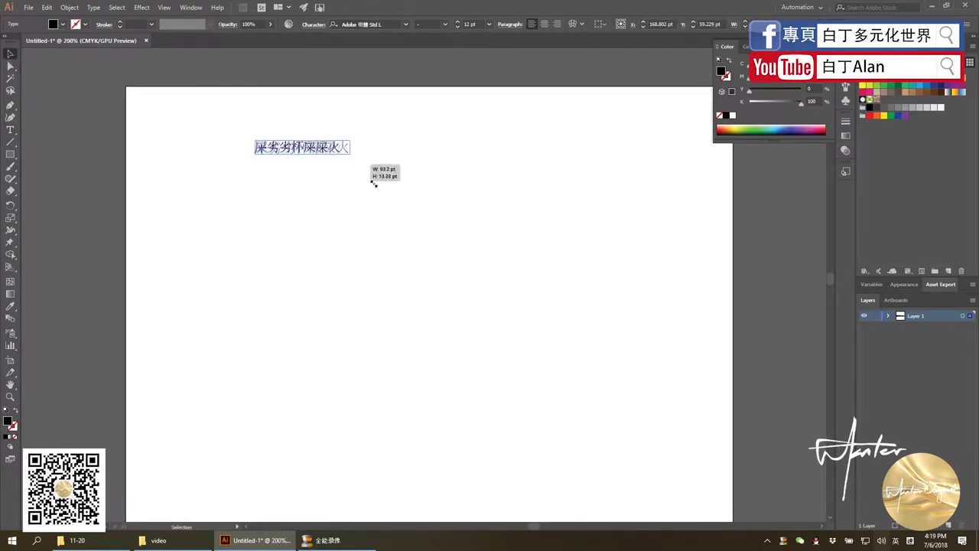
drag(342, 152, 498, 175)
Delete the three 屎 characters from the text line
key(t)
double_click(267, 159)
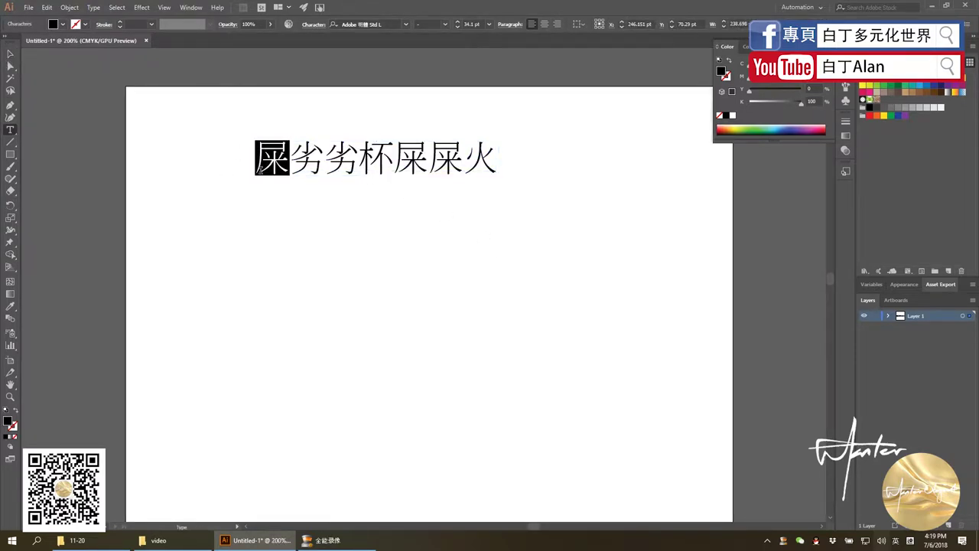
key(BackSpace)
click(360, 159)
drag(360, 159, 430, 159)
key(BackSpace)
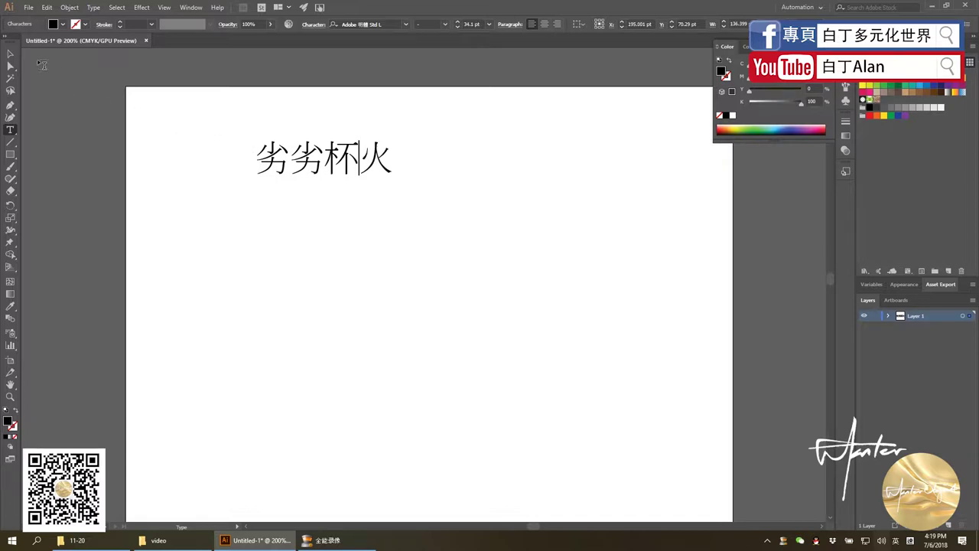
click(10, 53)
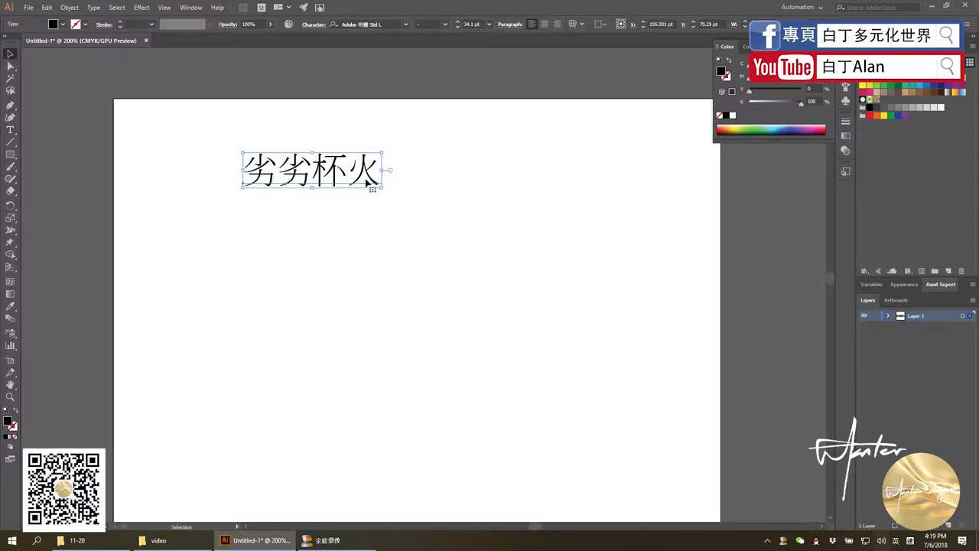
Alt-drag a copy of the text just below it and check its font style choices
mouse_move(371, 179)
mouse_down()
mouse_move(271, 181)
mouse_move(255, 246)
mouse_move(258, 231)
mouse_up()
click(258, 231)
scroll(258, 232, down, 2)
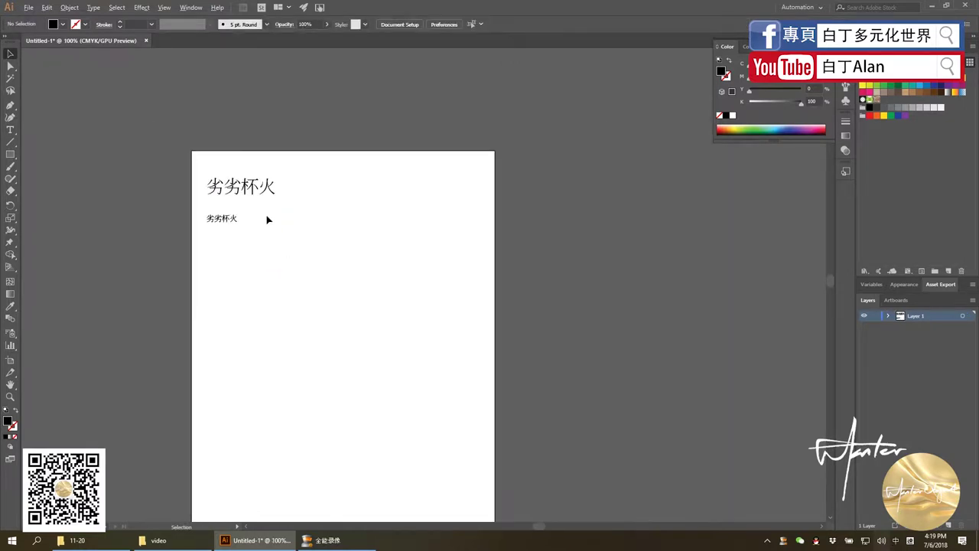
click(235, 220)
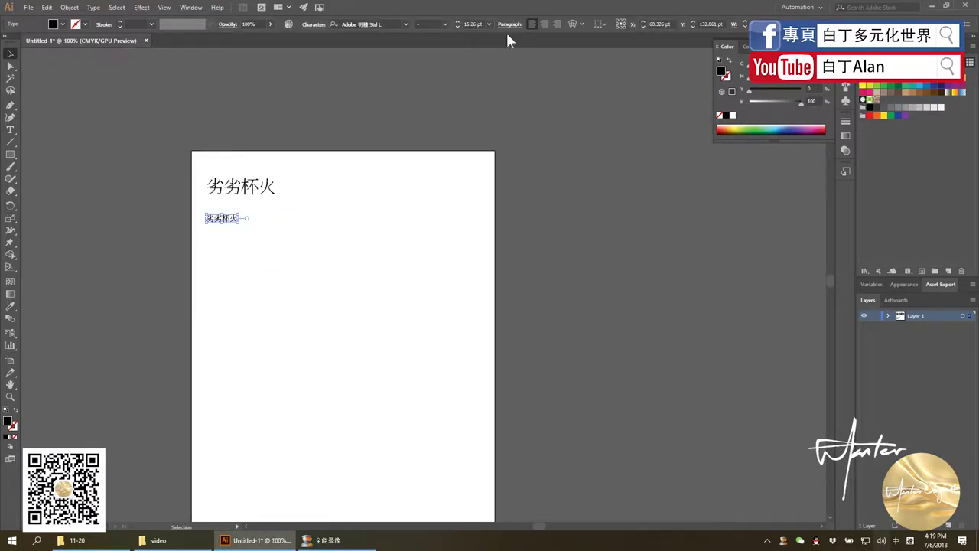
click(445, 24)
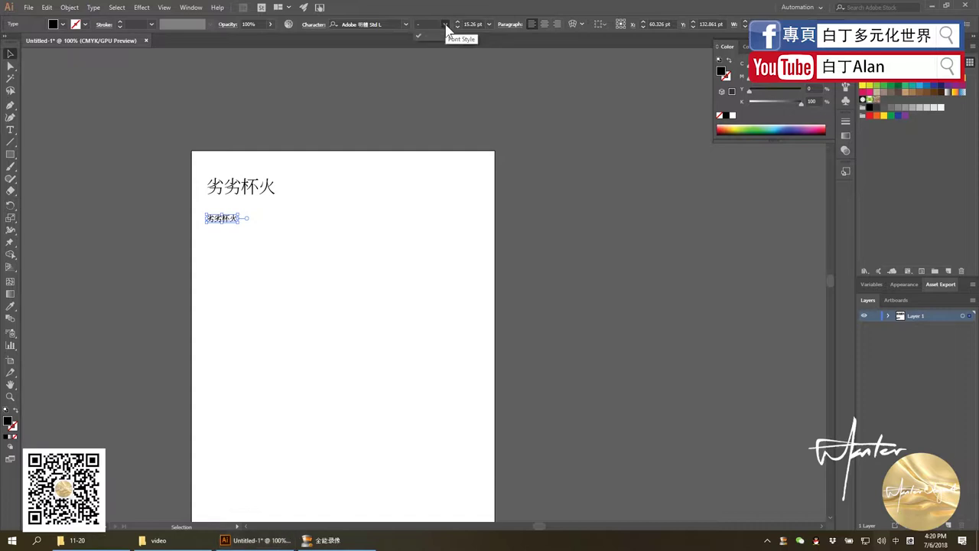
click(445, 25)
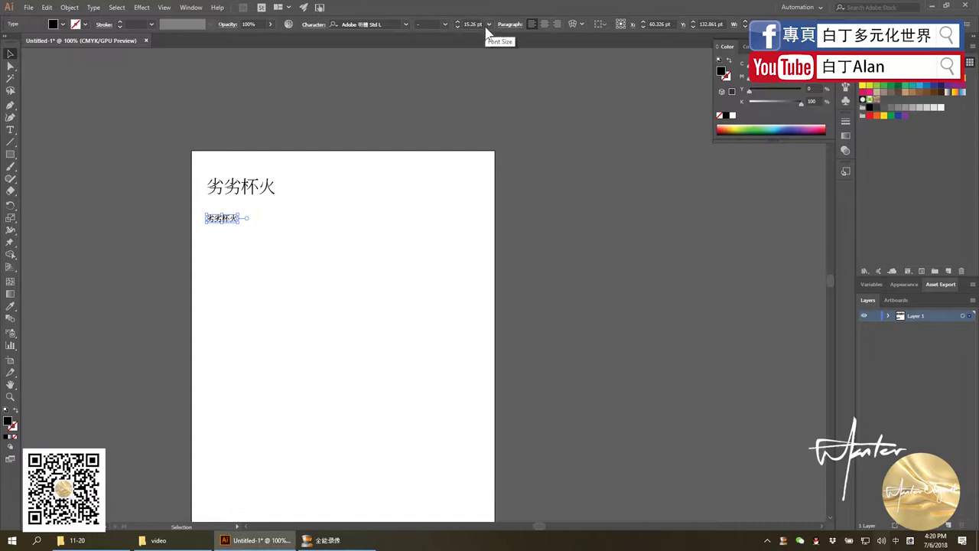
Marquee-select both text lines and delete them, leaving the artboard empty
click(268, 192)
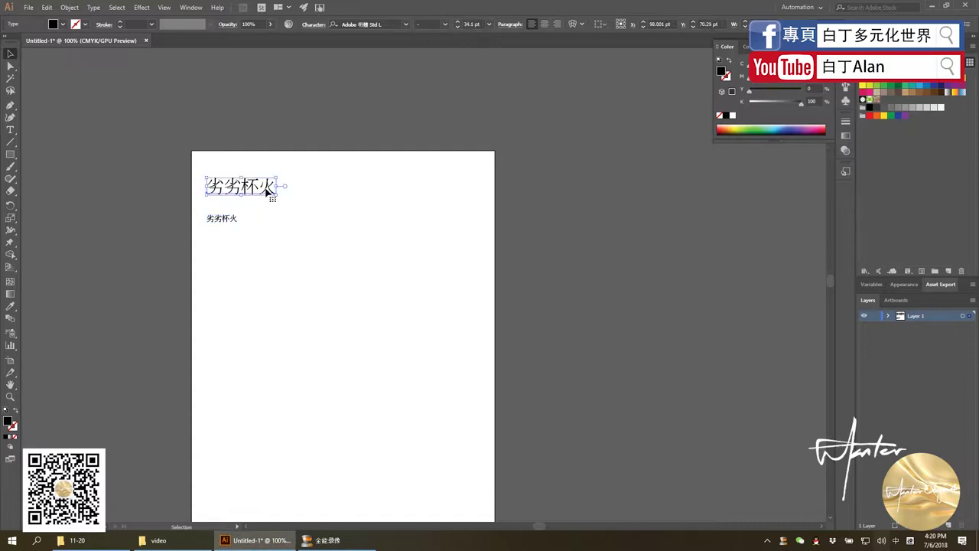
click(302, 245)
drag(317, 273, 220, 175)
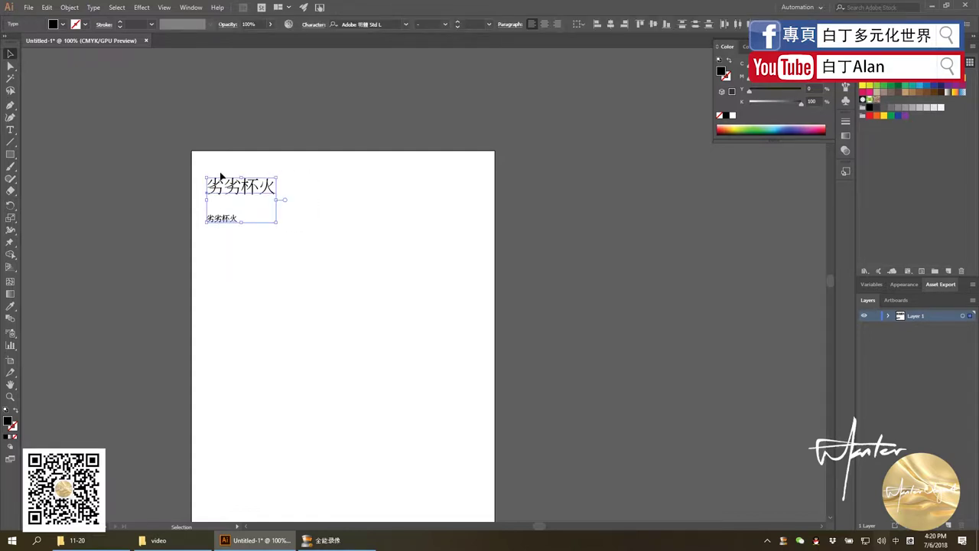
key(Delete)
Draw a large area text frame, clear the placeholder, and type Hello 你好5
click(10, 130)
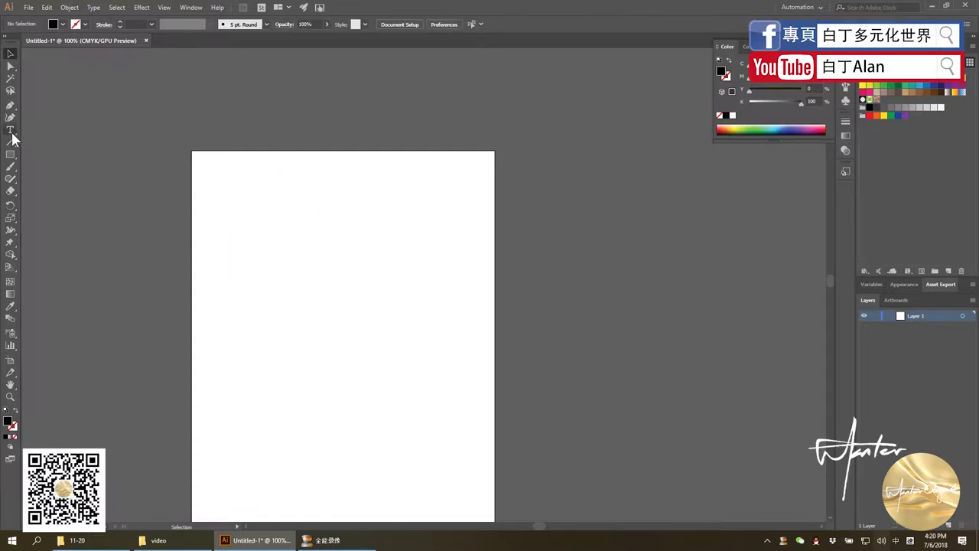
drag(207, 168, 438, 449)
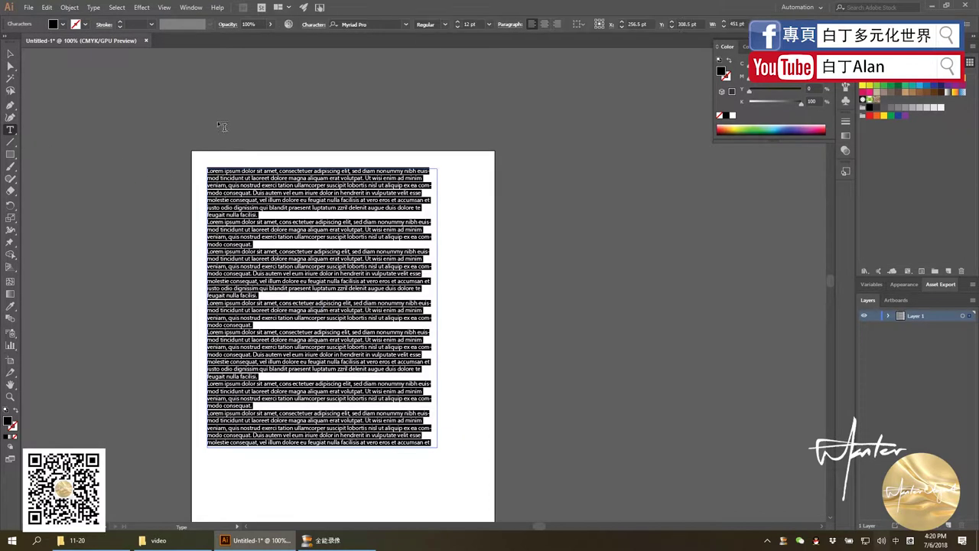
key(BackSpace)
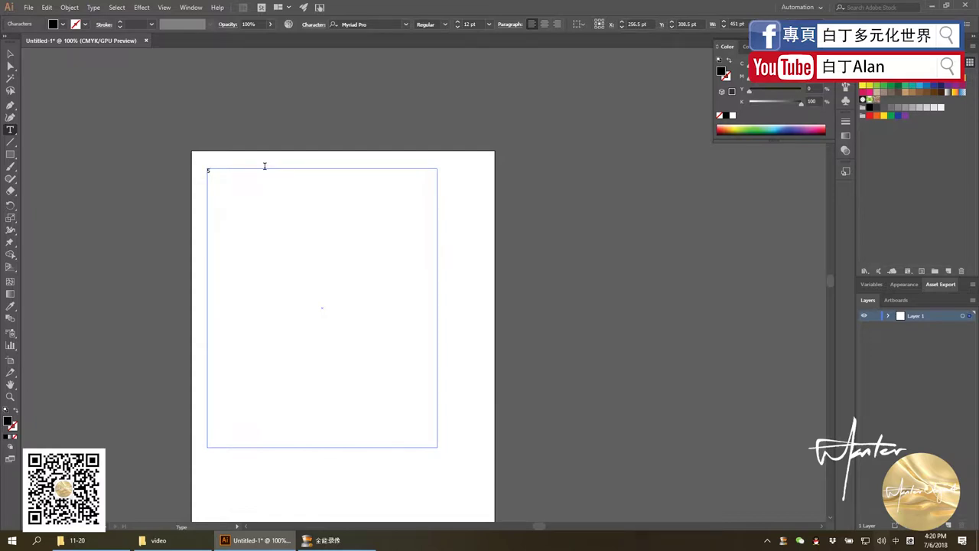
text(叟川大)
key(BackSpace)
key(BackSpace)
key(BackSpace)
text(好)
Magnify the Hello 你好5 line and re-enter the frame for editing
click(10, 54)
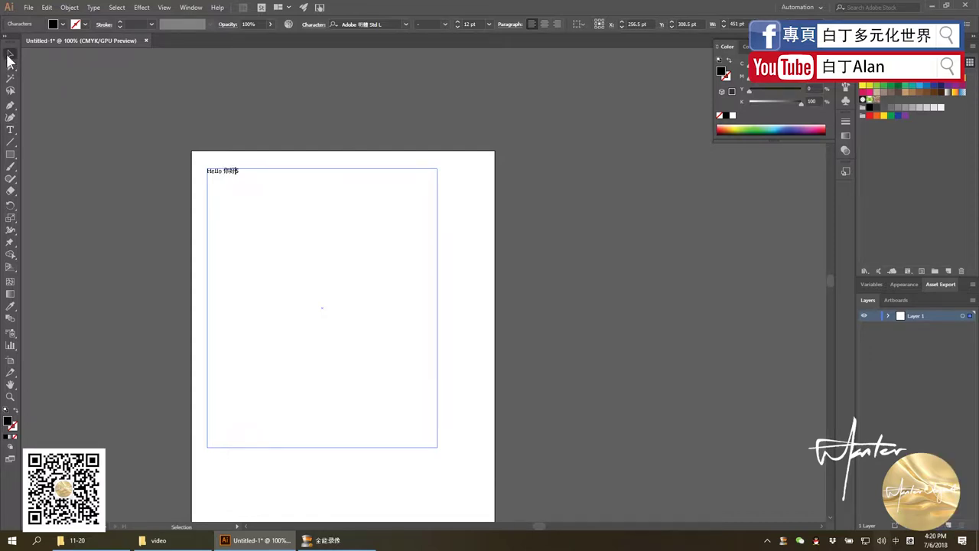
double_click(235, 173)
click(10, 55)
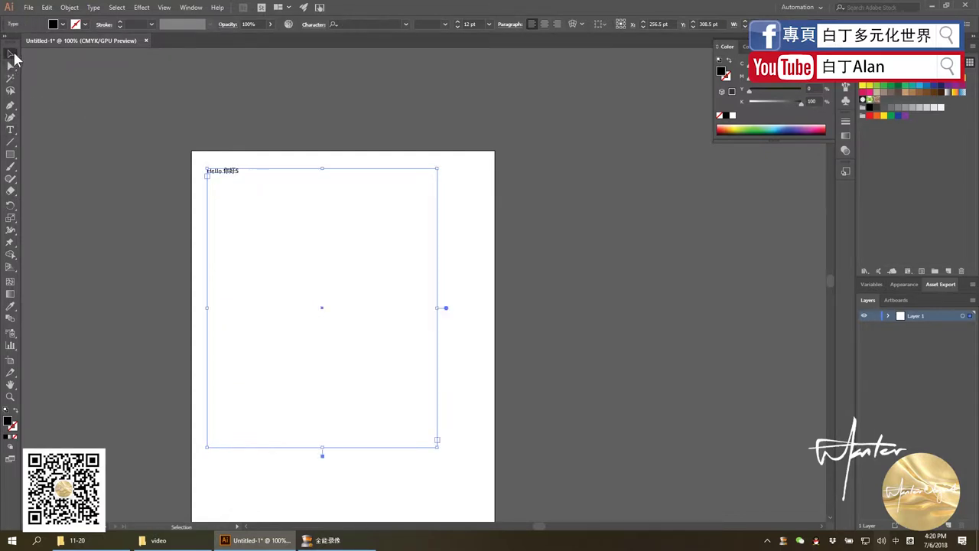
drag(228, 171, 282, 180)
double_click(280, 173)
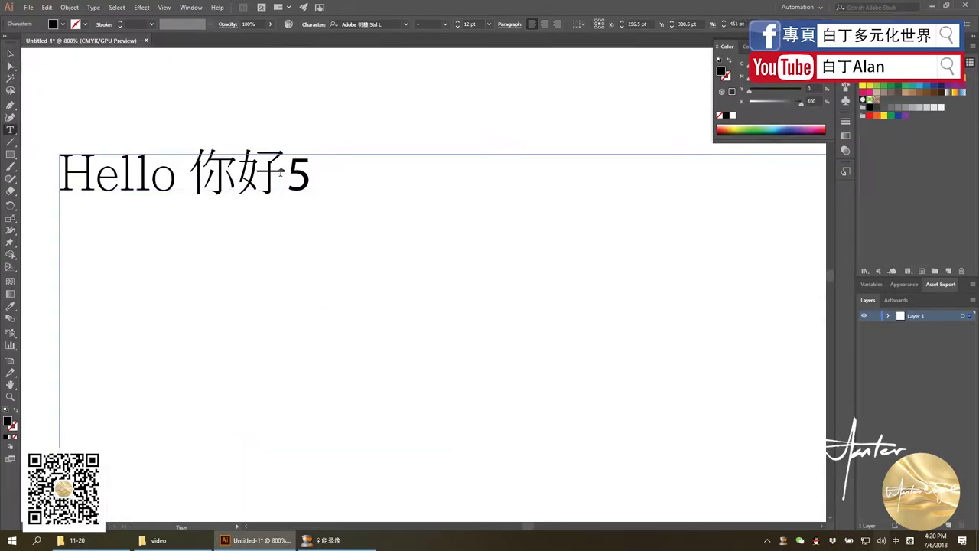
Cut the trailing spaces and the 5 from the end of the line
key(Escape)
key(ctrl+minus)
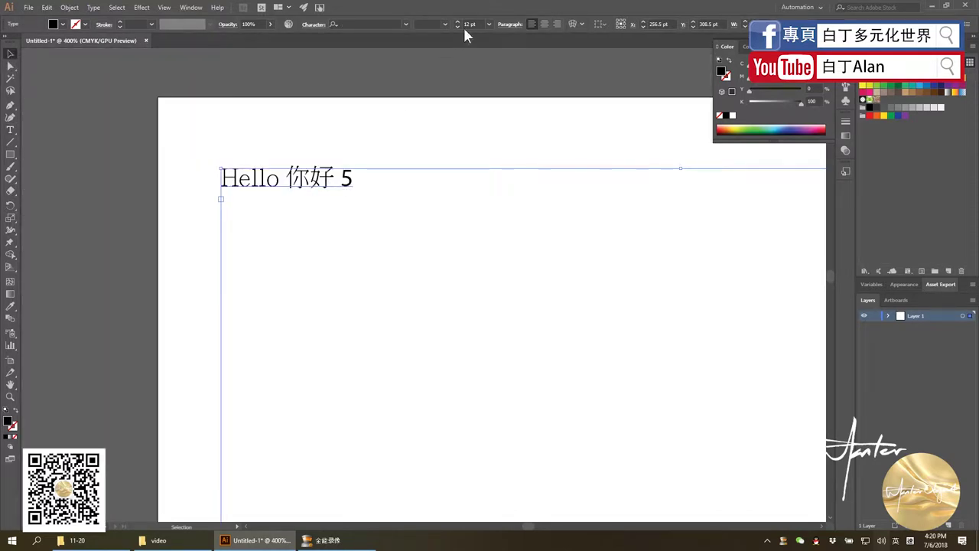
double_click(348, 179)
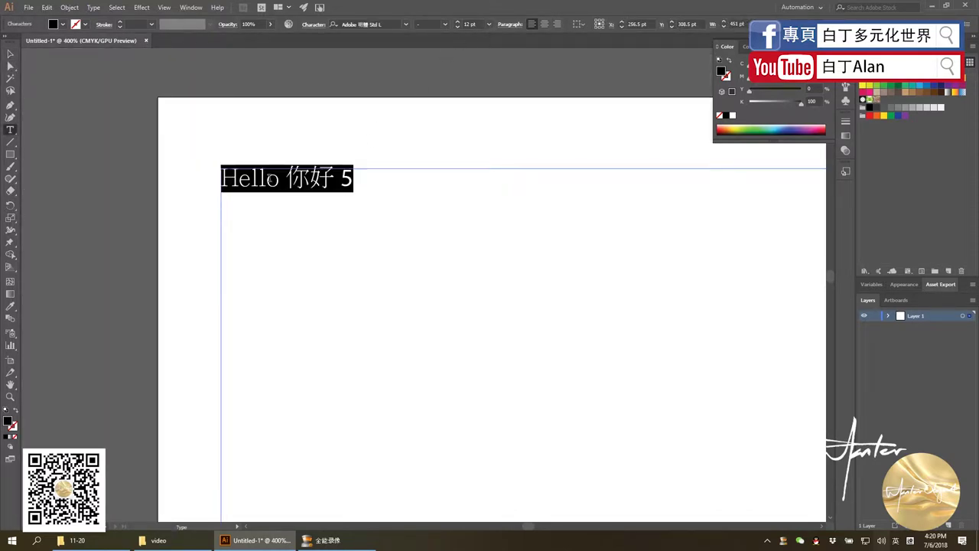
key(ctrl+a)
click(344, 176)
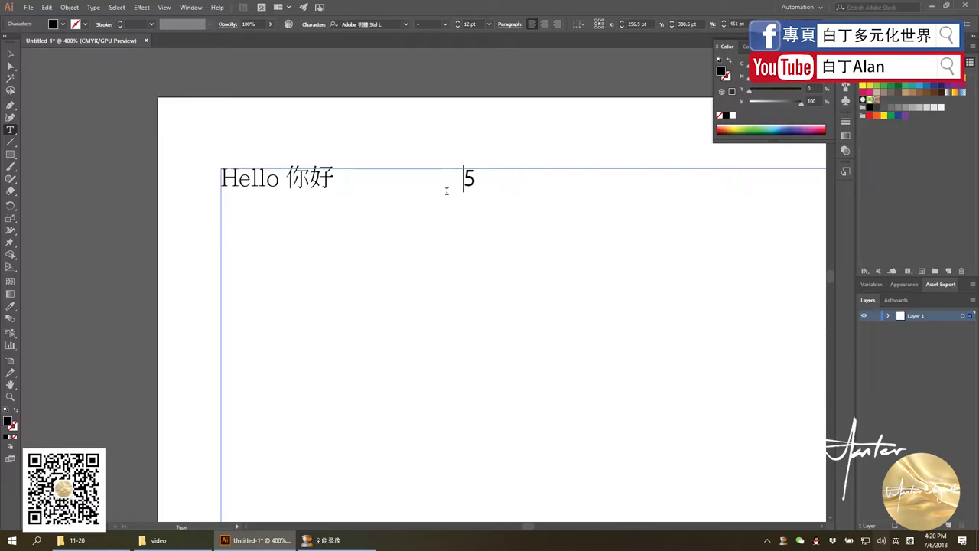
mouse_move(462, 187)
mouse_down()
mouse_move(343, 183)
mouse_move(518, 179)
mouse_up()
click(344, 180)
key(ctrl+x)
Paste the 5 before Hello and tidy the spacing so it reads 5 Hello 你好
click(222, 178)
key(ctrl+v)
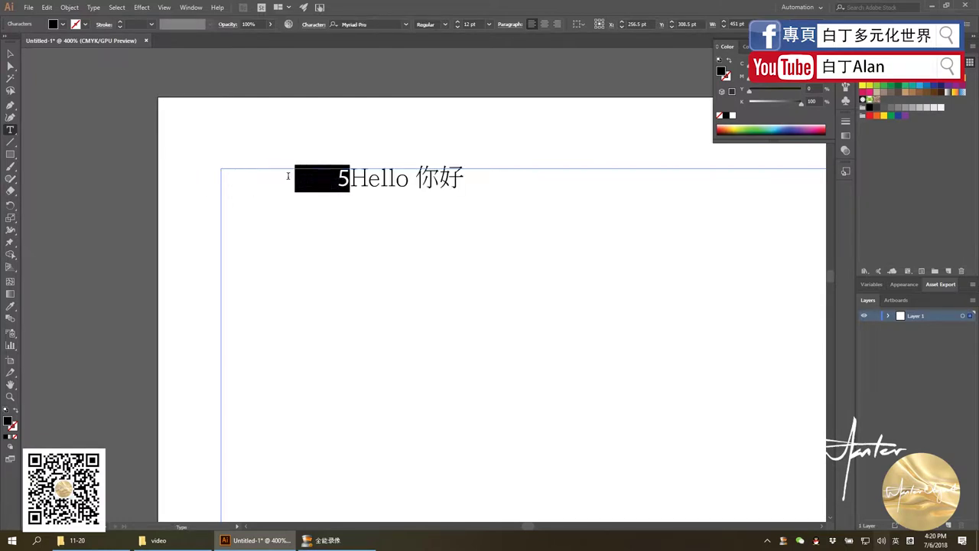
drag(345, 178, 222, 179)
drag(350, 178, 190, 188)
click(339, 178)
key(BackSpace)
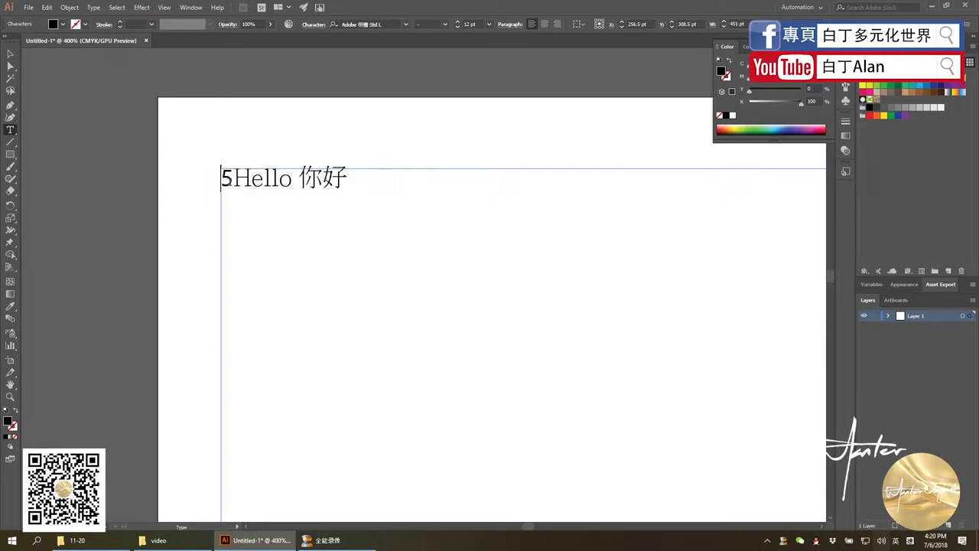
click(238, 179)
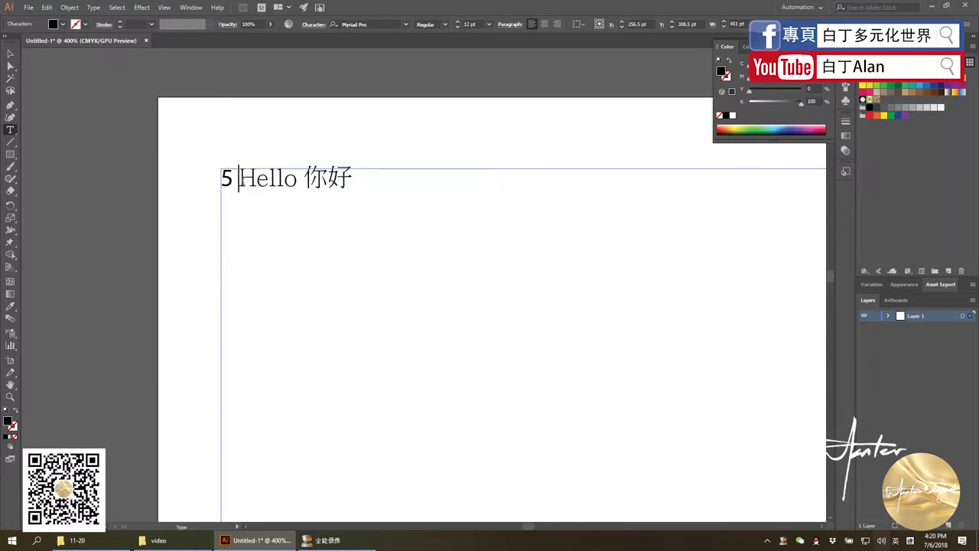
Set the whole line to 6 pt and change the leading 5 to 6
key(ctrl+a)
click(489, 24)
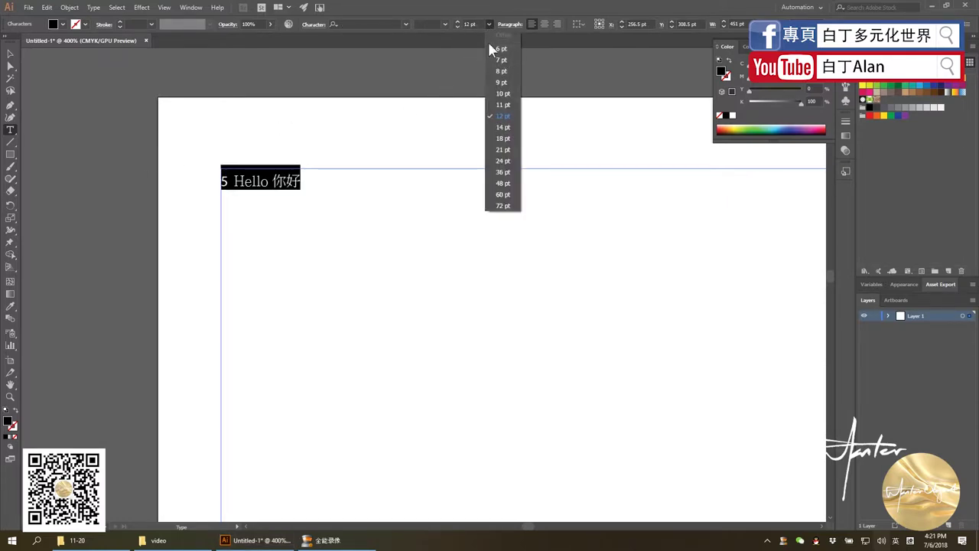
click(500, 48)
drag(229, 182, 221, 182)
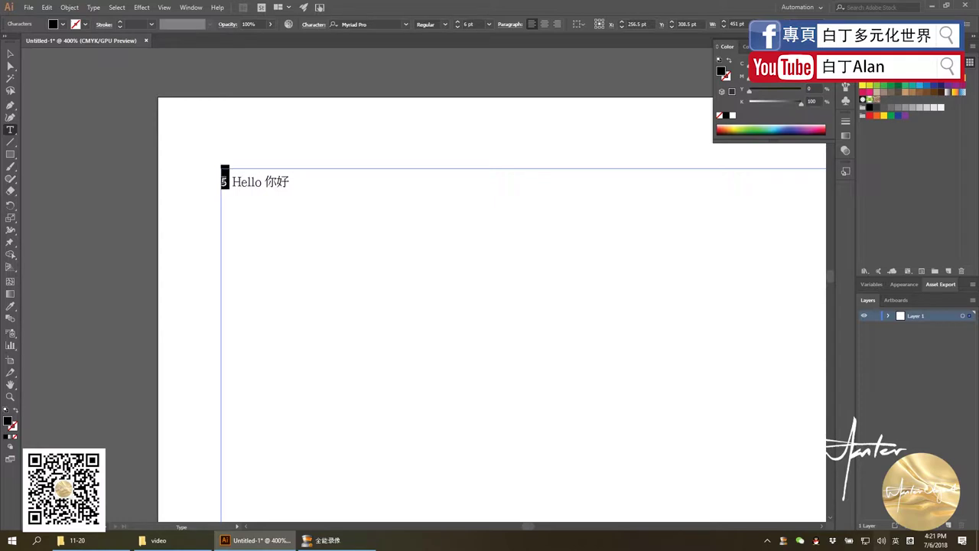
text(6)
Repeat the 6 Hello 你好 line to fill eight lines and delete a stray pasted copy
drag(293, 188, 205, 188)
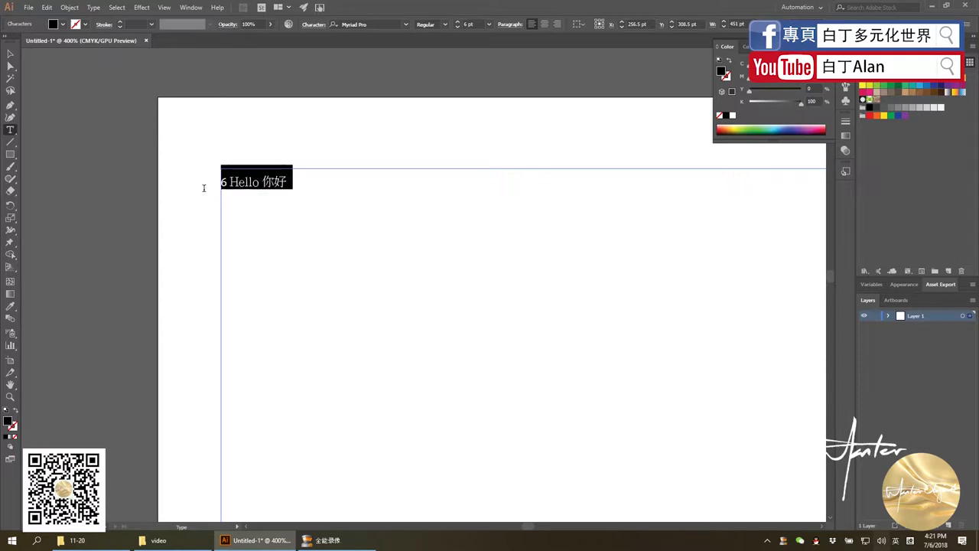
click(288, 182)
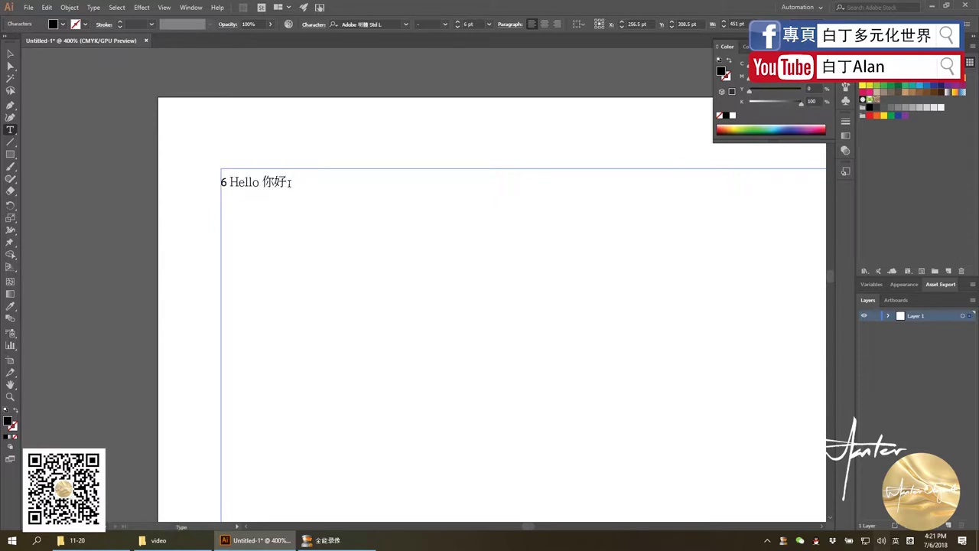
key(ctrl+v)
key(ctrl+v)
key(ctrl+v)
key(ctrl+v)
key(ctrl+v)
key(ctrl+v)
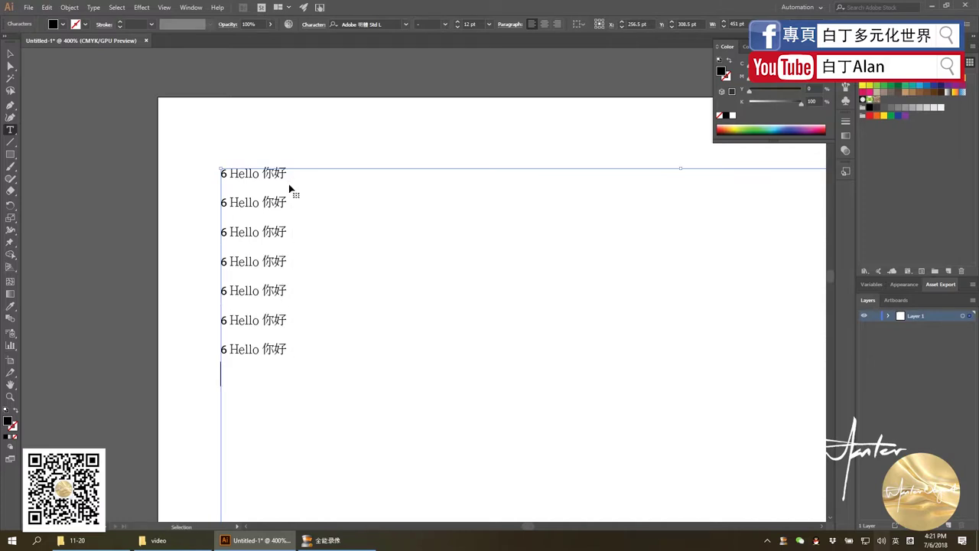
key(ctrl+v)
key(Escape)
key(ctrl+v)
key(Return)
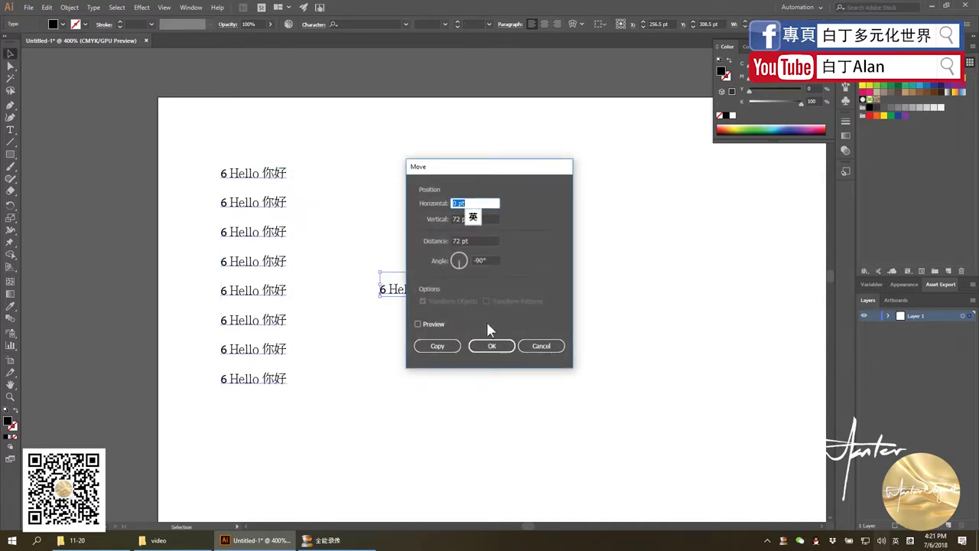
click(534, 345)
key(Delete)
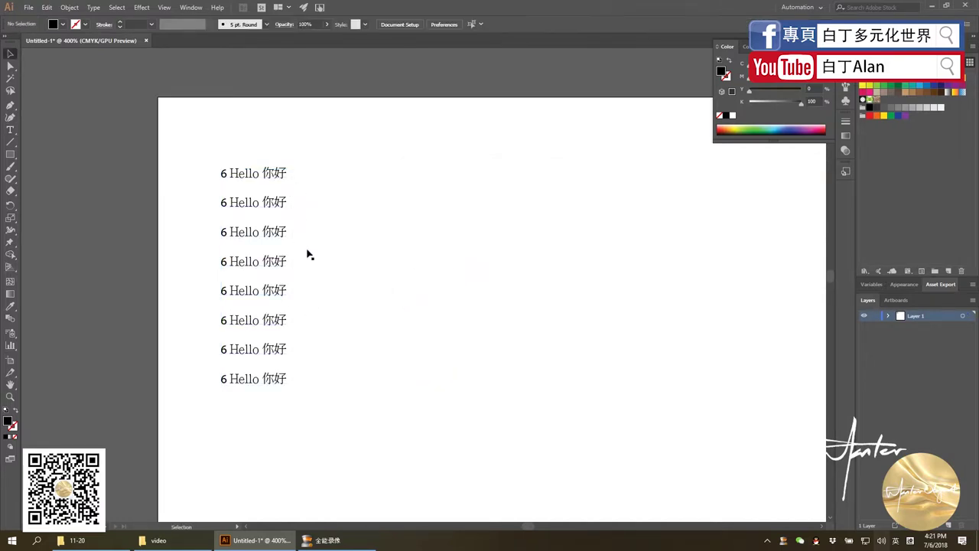
key(t)
click(223, 203)
Renumber lines two through eight as 7, 8, 9, 10, 11, 12 and 13
double_click(222, 203)
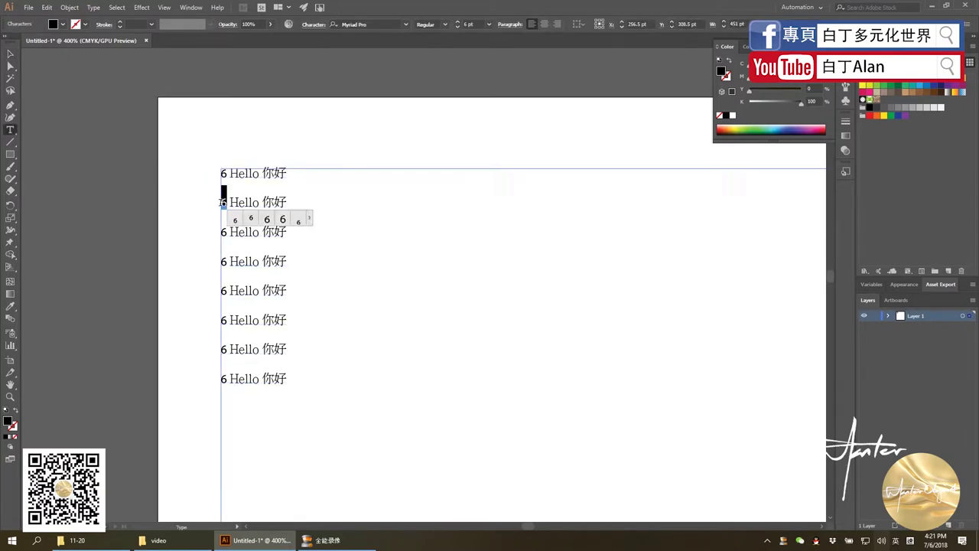
text(7)
double_click(222, 232)
text(8)
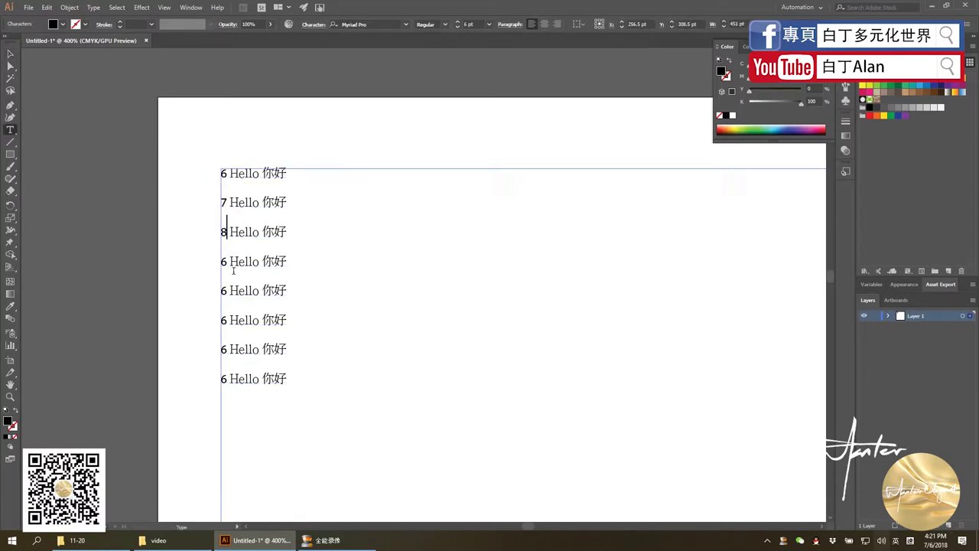
double_click(224, 262)
text(9)
double_click(223, 291)
text(10)
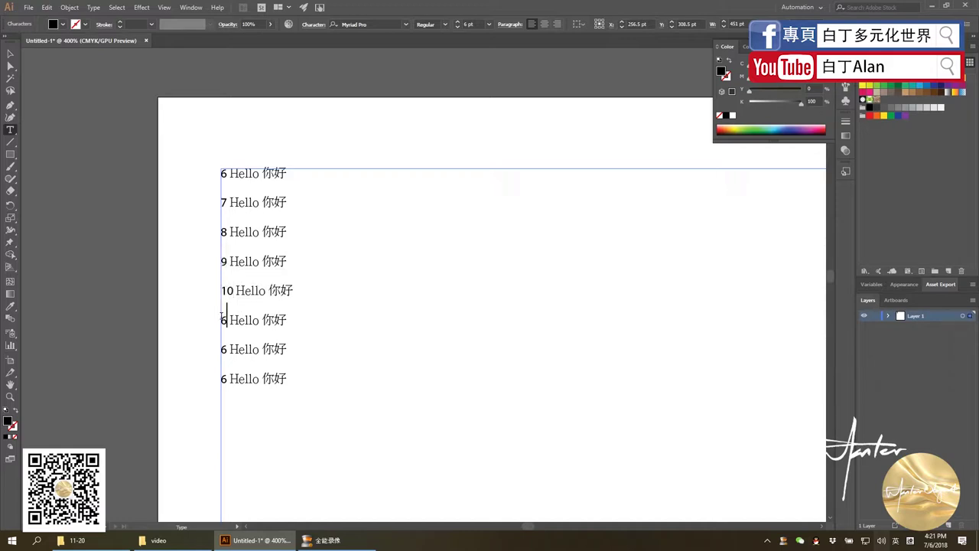
double_click(223, 321)
text(11)
double_click(223, 348)
text(12)
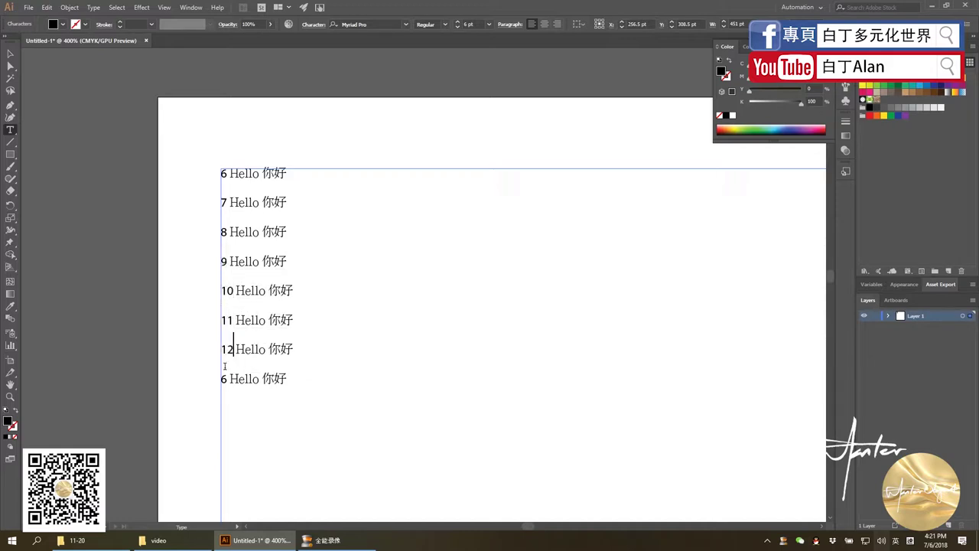
text(13)
Size each line to its number from 7 to 13 pt and nudge the block up-left
drag(221, 202, 299, 217)
click(489, 24)
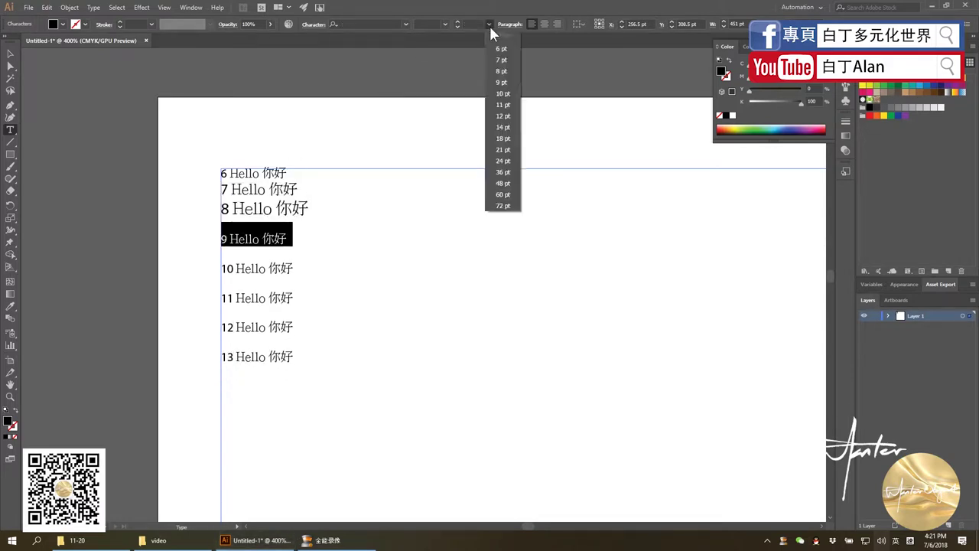
click(499, 75)
drag(221, 249, 295, 253)
drag(296, 286, 221, 286)
click(489, 24)
click(499, 99)
drag(295, 315, 221, 315)
click(490, 24)
click(499, 111)
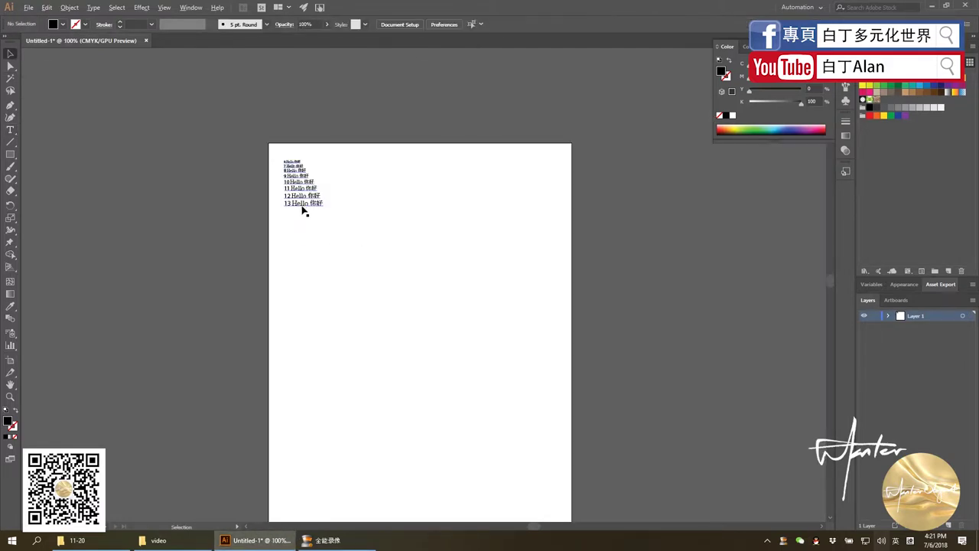
scroll(310, 218, up, 1)
drag(313, 200, 303, 187)
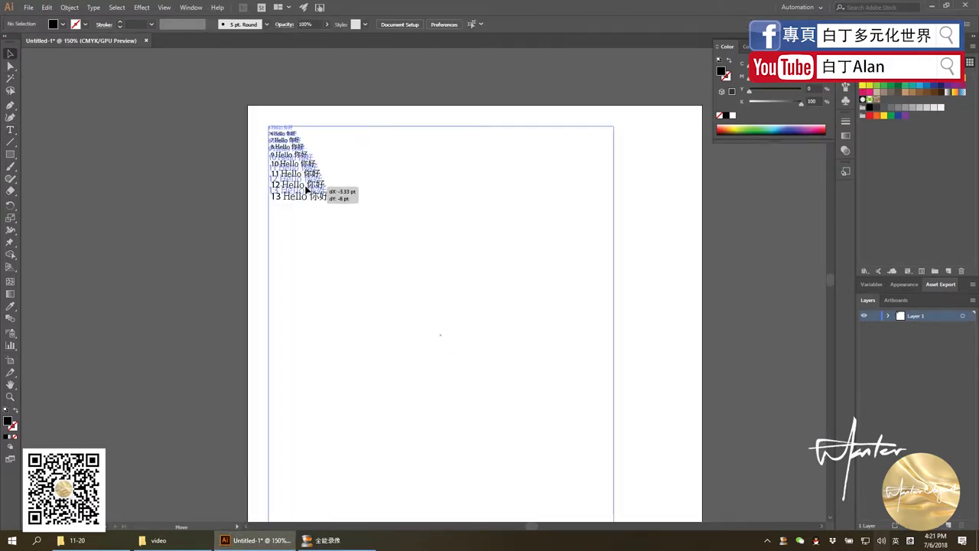
Stretch the text frame's bottom-right corner further down the page, then reselect the frame
scroll(372, 163, down, 2)
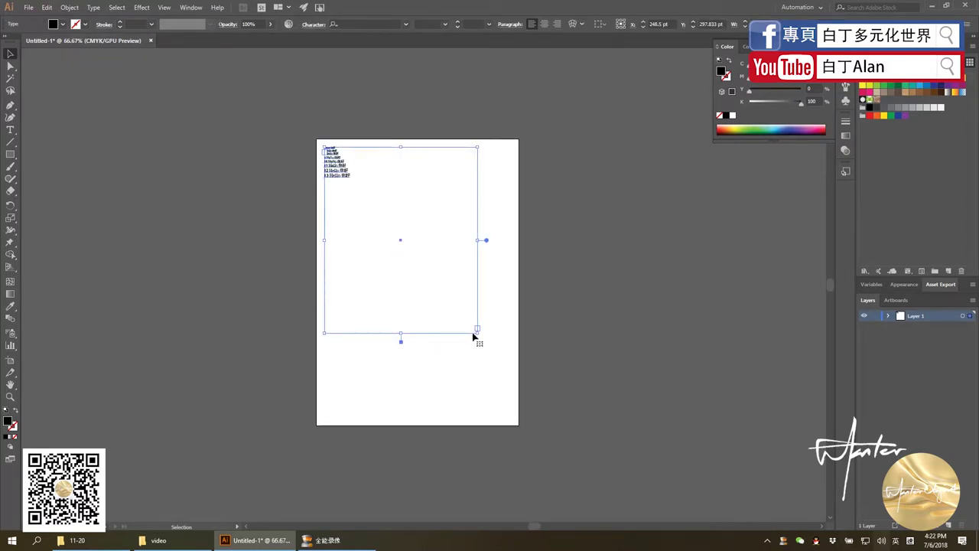
drag(476, 330, 507, 411)
click(393, 247)
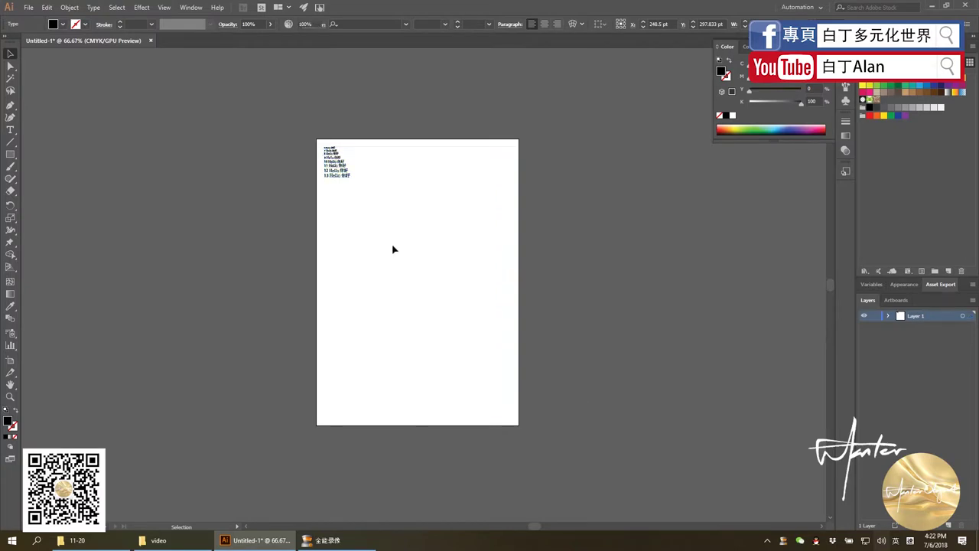
scroll(394, 248, up, 2)
scroll(315, 178, up, 2)
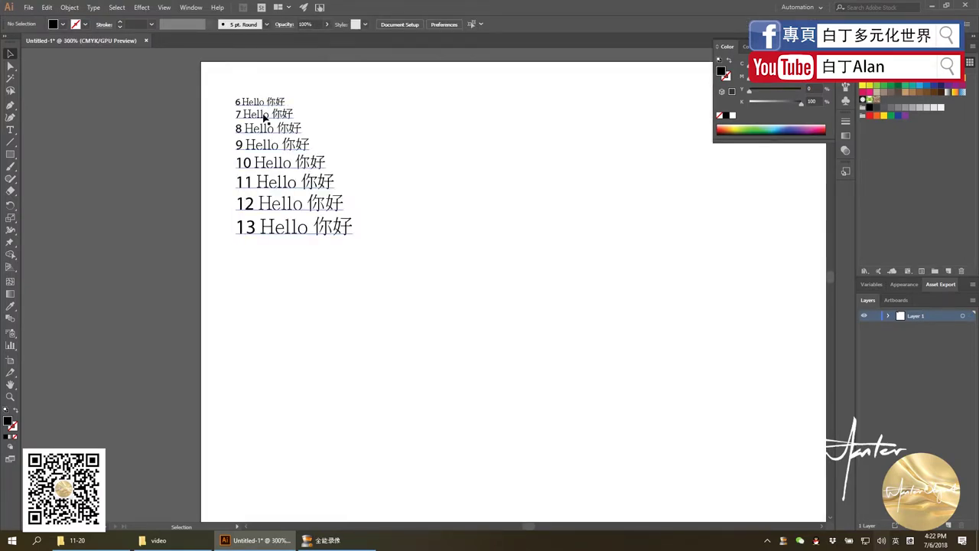
click(264, 117)
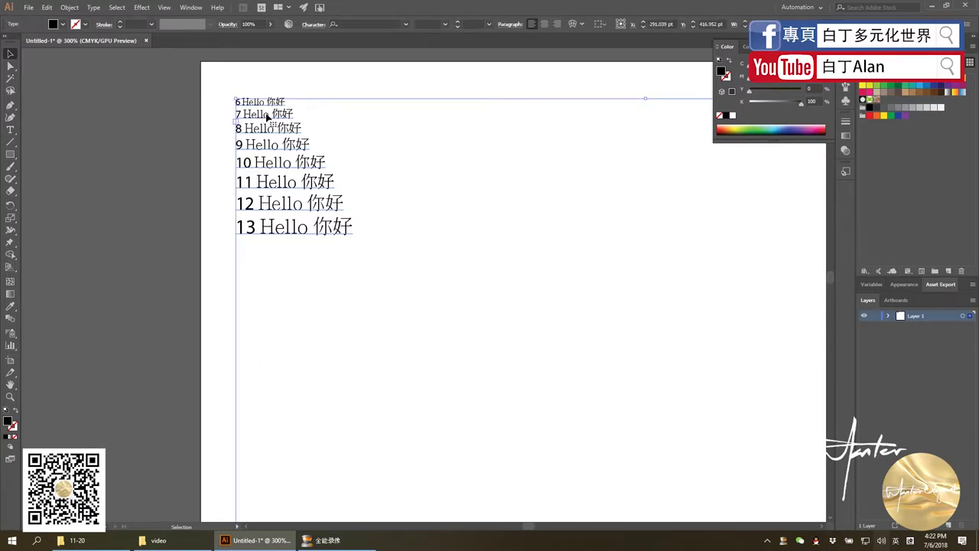
Paste extra copies of Hello after the first Hello on line 6
double_click(272, 113)
triple_click(293, 107)
click(288, 102)
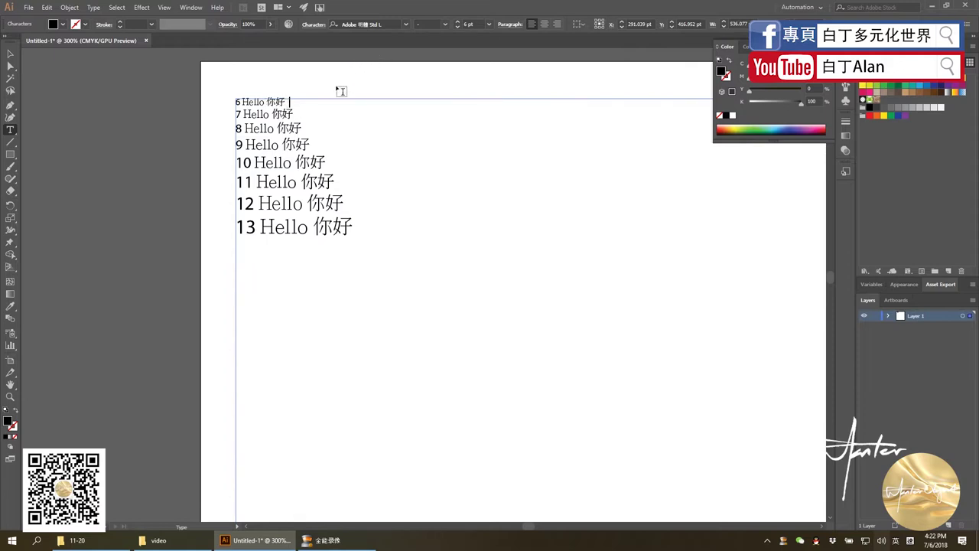
double_click(276, 102)
drag(264, 101, 243, 102)
click(265, 102)
text(Hello)
key(ctrl+v)
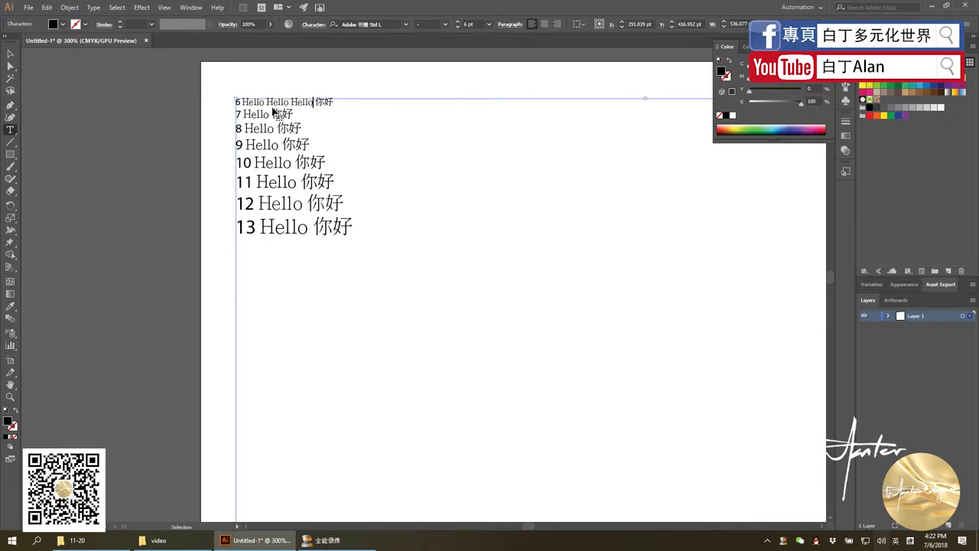
text(Hello)
drag(266, 102, 289, 101)
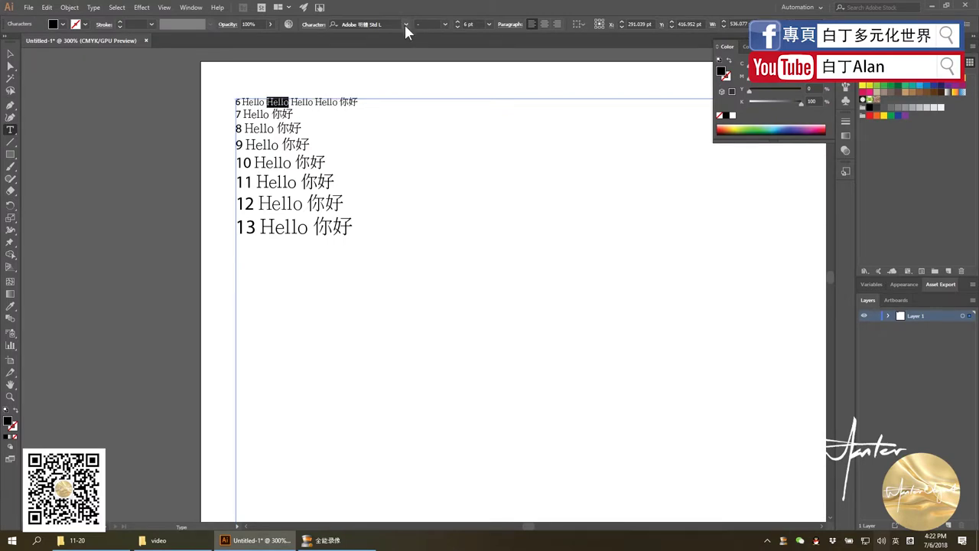
Set the selected second Hello on line 6 to the Arial font
click(405, 24)
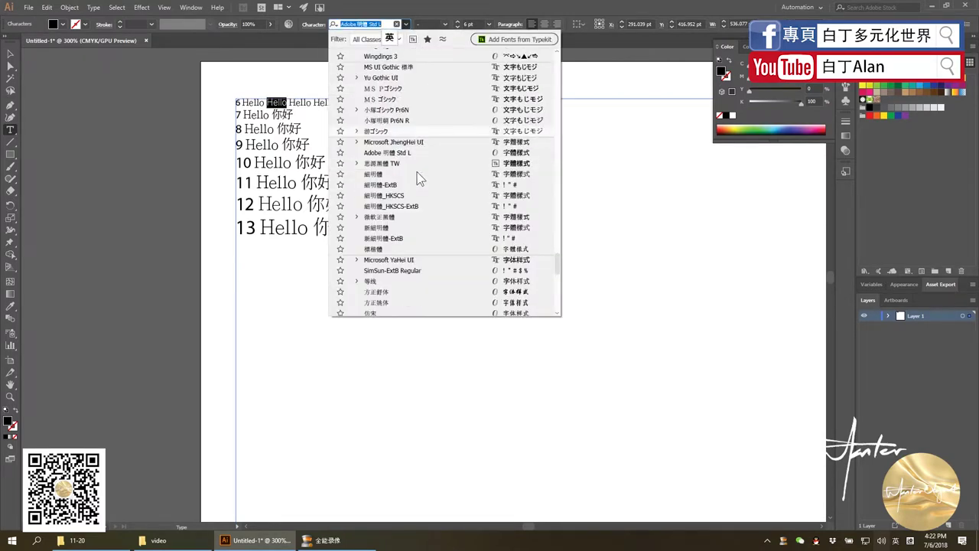
scroll(419, 178, up, 4)
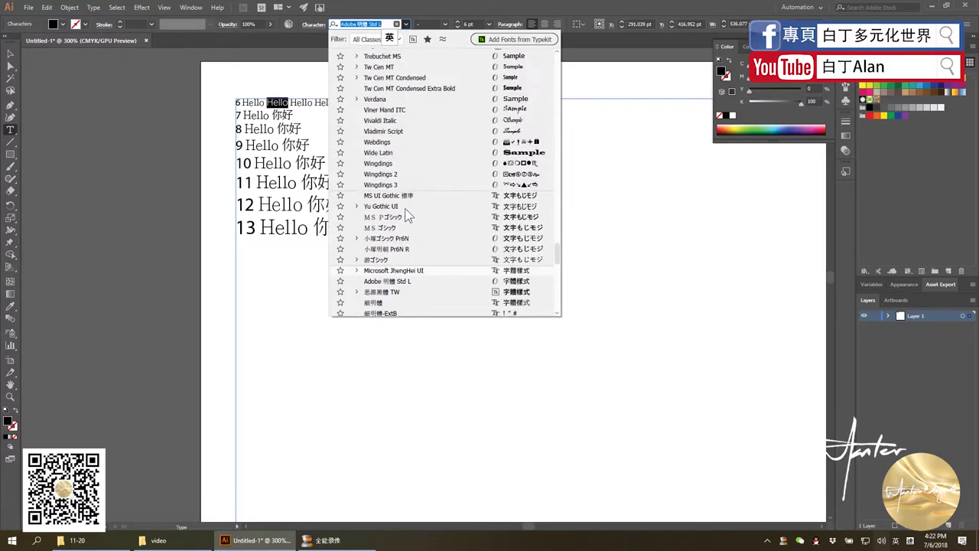
scroll(407, 218, up, 5)
scroll(409, 223, up, 5)
scroll(425, 130, up, 5)
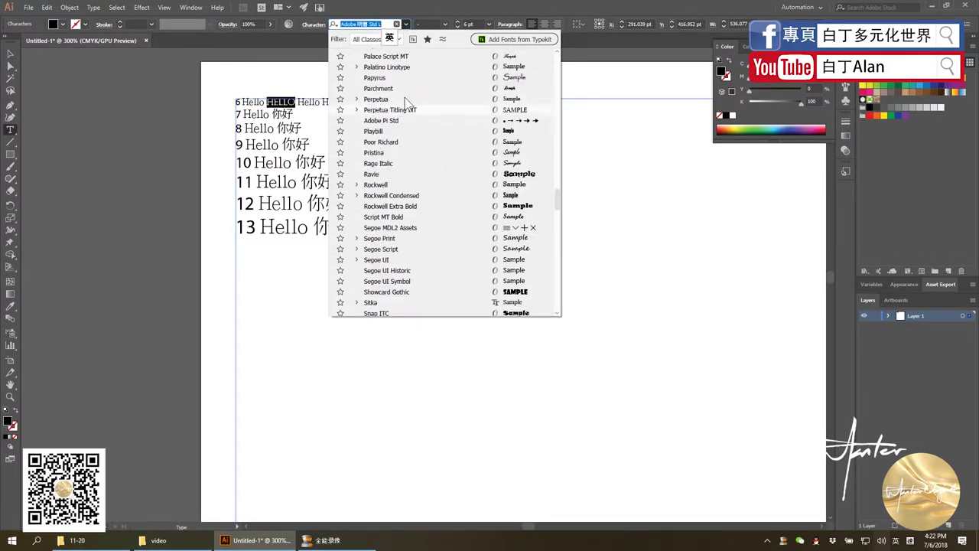
scroll(489, 169, up, 5)
scroll(508, 164, up, 8)
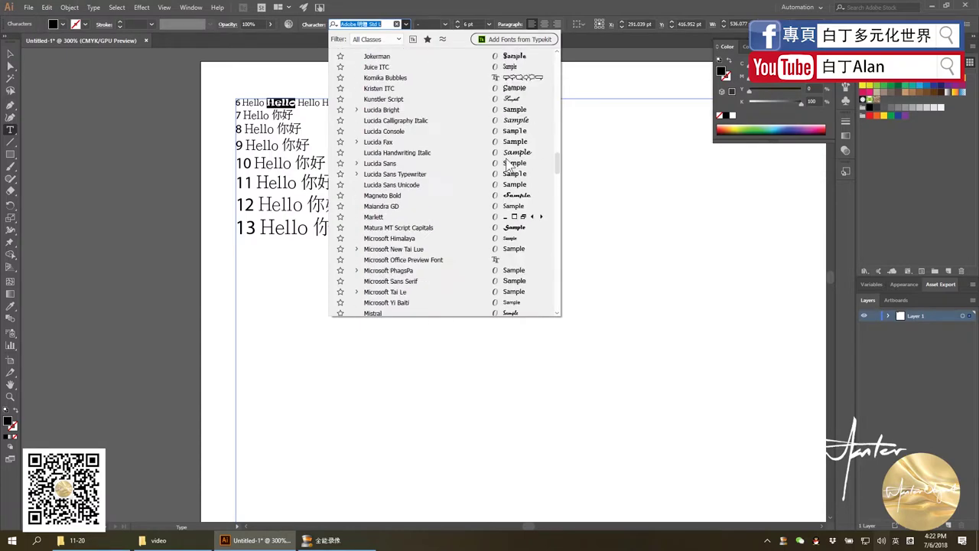
scroll(508, 161, up, 10)
scroll(503, 161, up, 10)
scroll(479, 170, up, 10)
scroll(462, 173, up, 8)
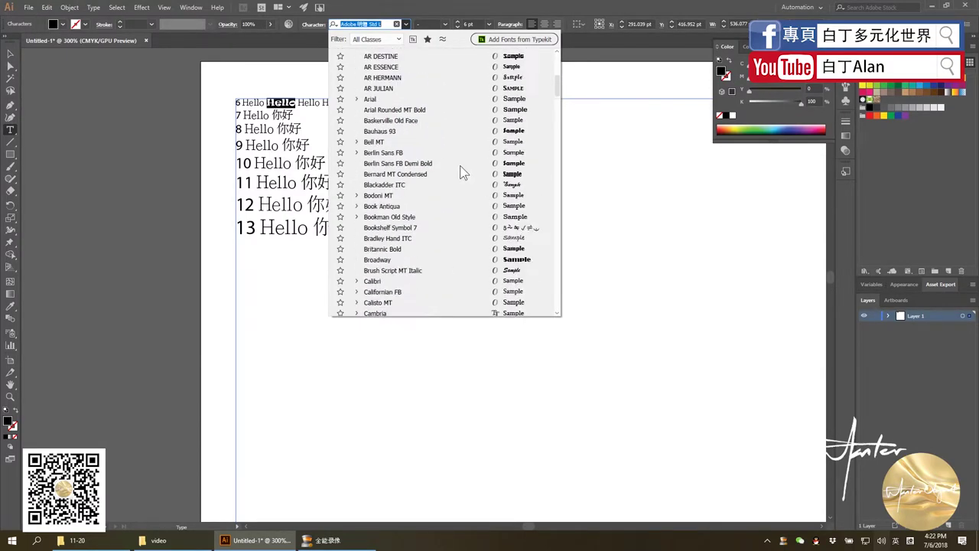
scroll(460, 165, up, 2)
click(367, 164)
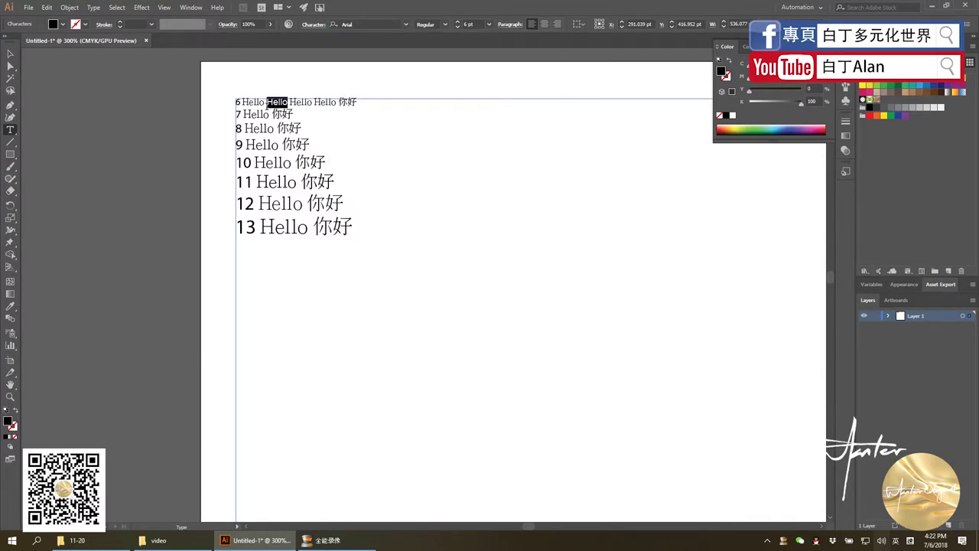
Set the first Hello on line 6 in Times New Roman
drag(264, 102, 242, 101)
click(360, 24)
click(405, 24)
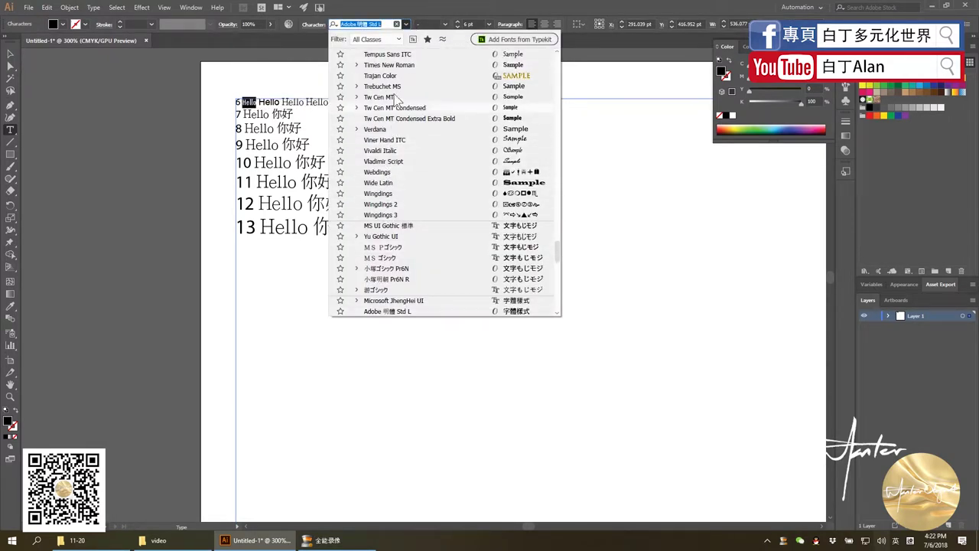
scroll(397, 134, up, 2)
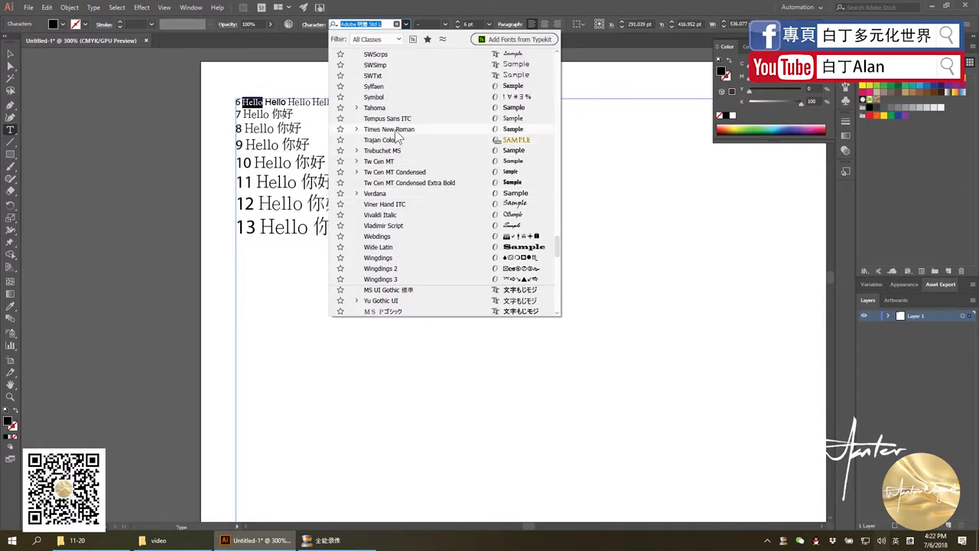
click(396, 129)
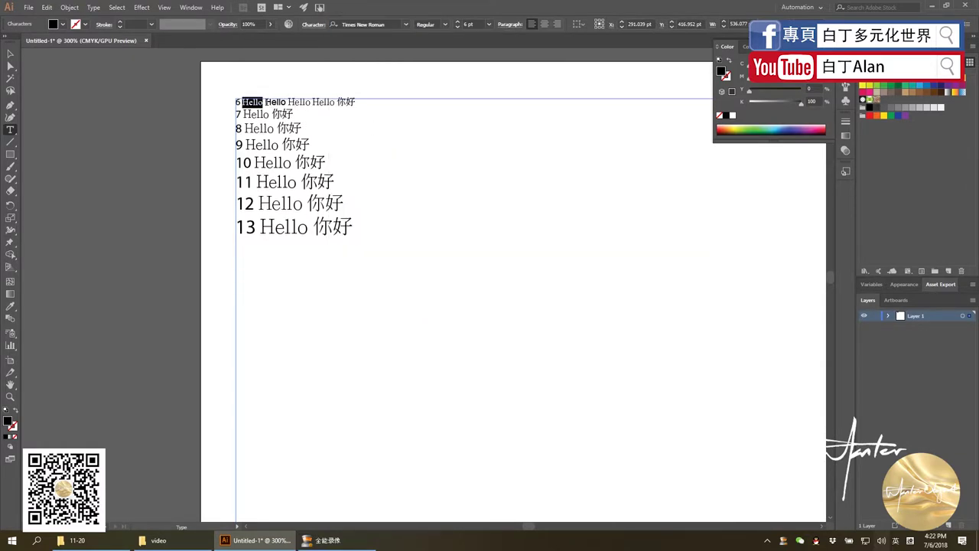
Set the third Hello on line 6 in Myriad Pro
drag(265, 102, 306, 101)
click(286, 102)
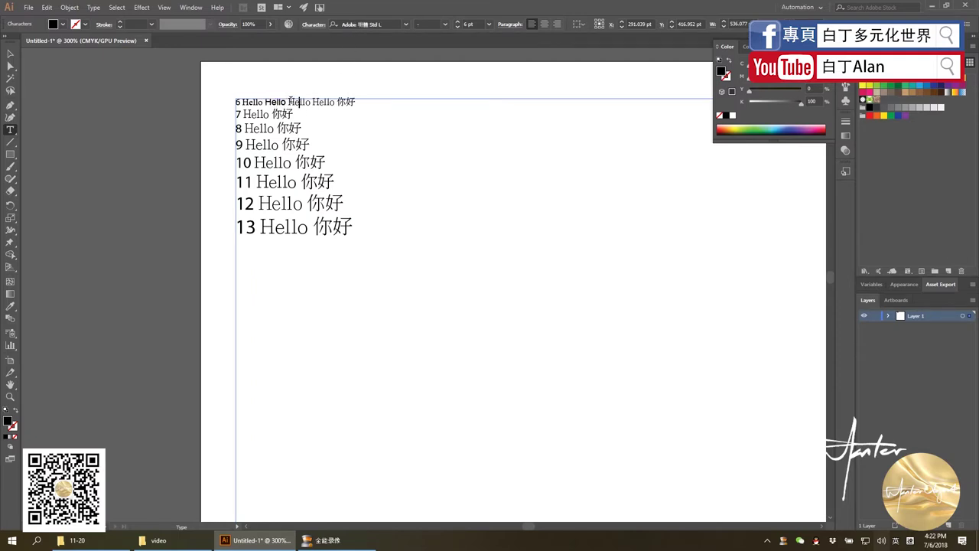
click(359, 24)
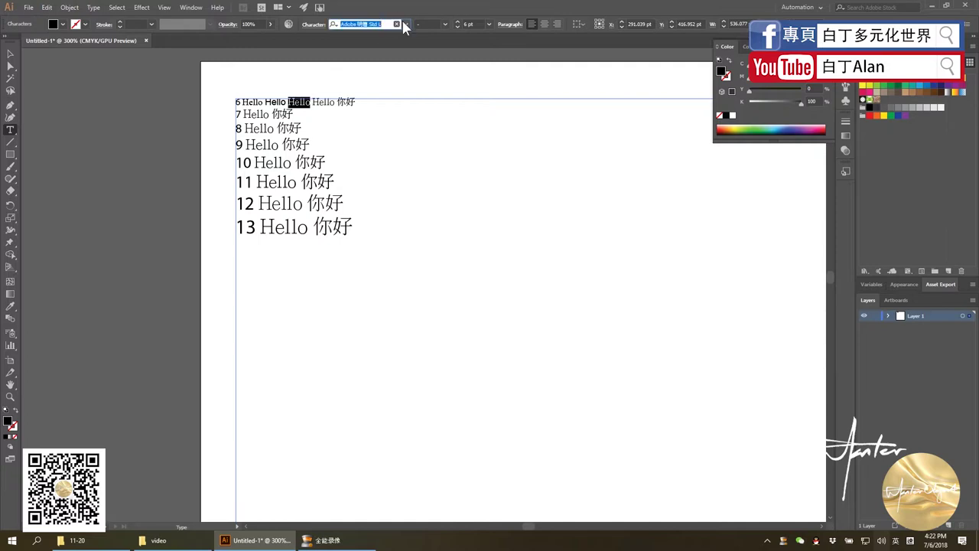
click(406, 23)
scroll(468, 161, up, 3)
scroll(474, 189, up, 4)
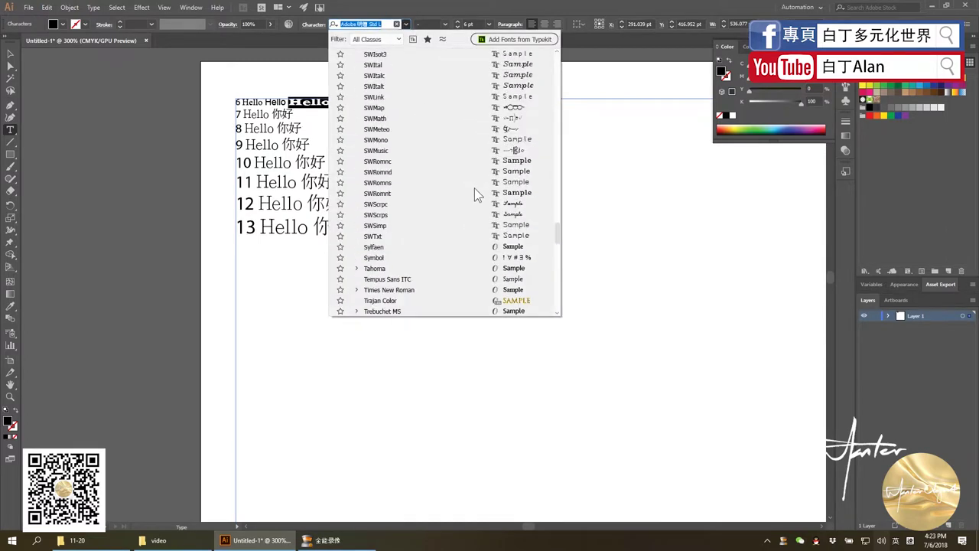
scroll(473, 189, up, 4)
scroll(468, 191, up, 4)
scroll(459, 218, down, 3)
scroll(449, 232, down, 5)
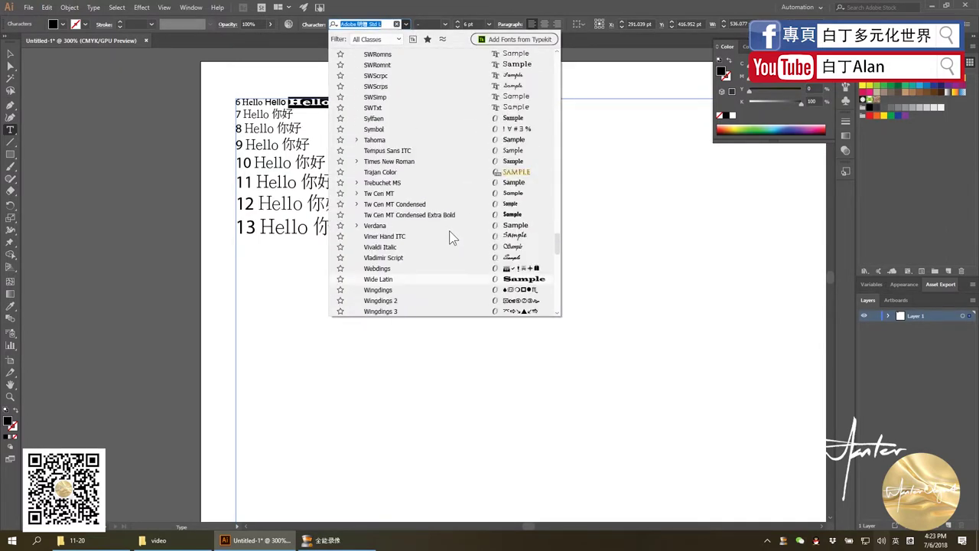
scroll(450, 232, up, 3)
scroll(451, 237, up, 5)
scroll(449, 239, up, 4)
scroll(448, 241, up, 3)
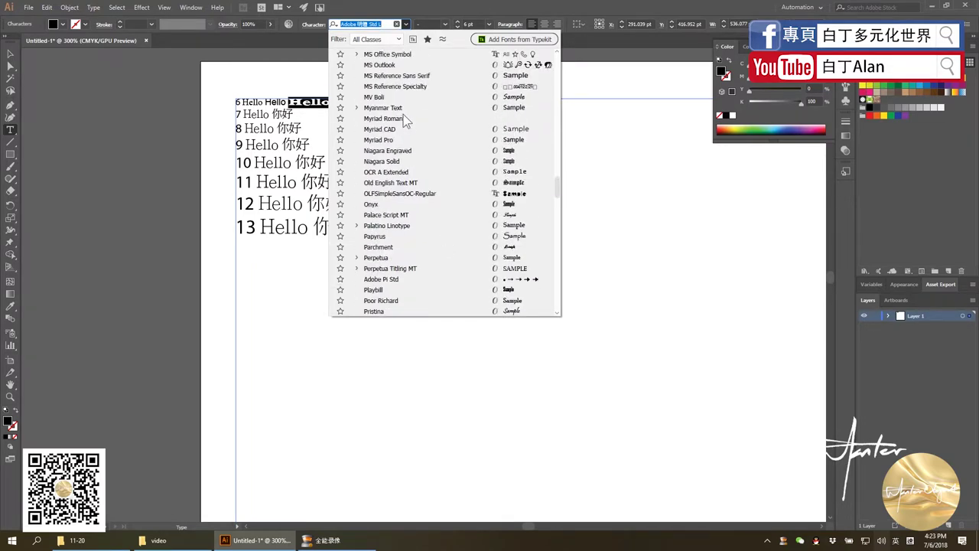
click(387, 143)
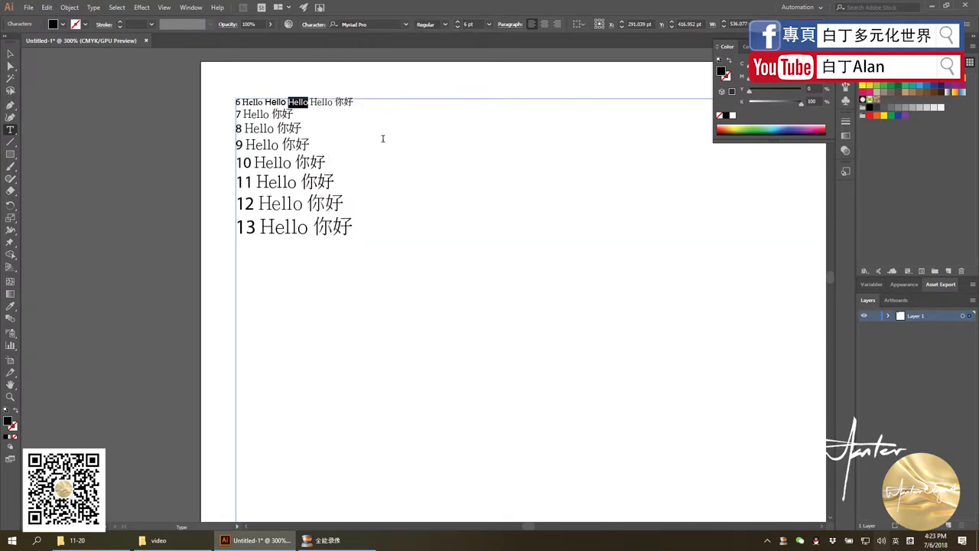
Return to the Selection tool and deselect the text object
mouse_move(311, 102)
mouse_down()
mouse_move(325, 102)
mouse_move(314, 102)
mouse_up()
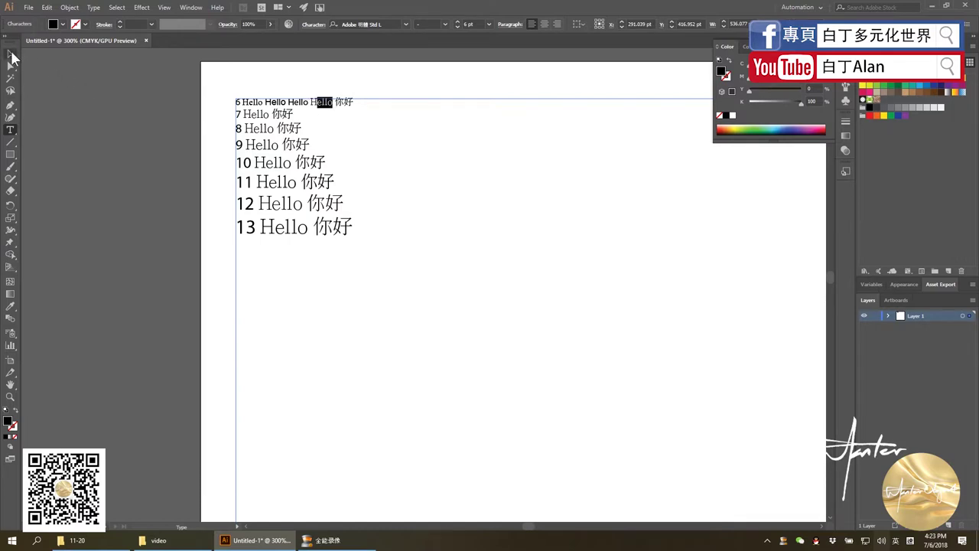
click(10, 54)
click(68, 136)
scroll(249, 215, up, 1)
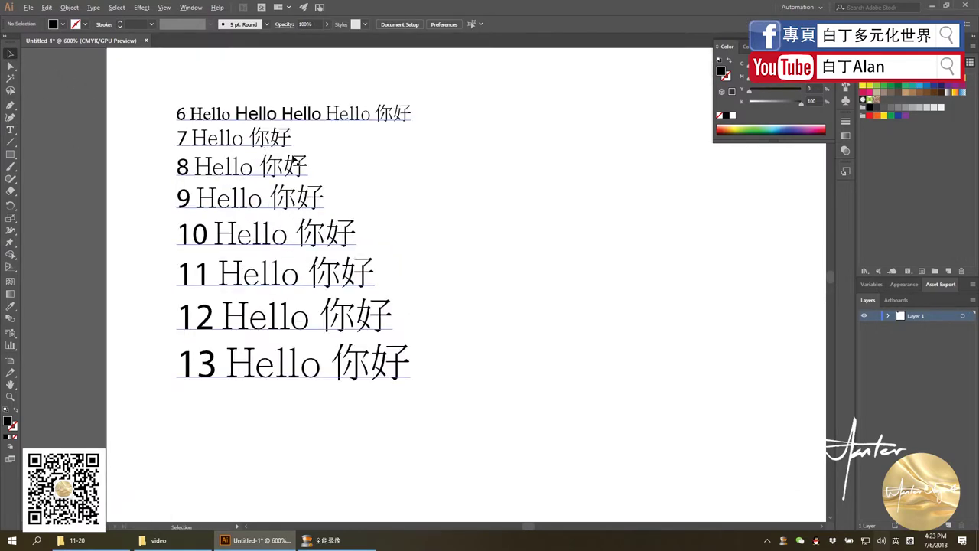
Zoom out to view the page, zoom back in, and select the Hello text block
scroll(291, 171, down, 3)
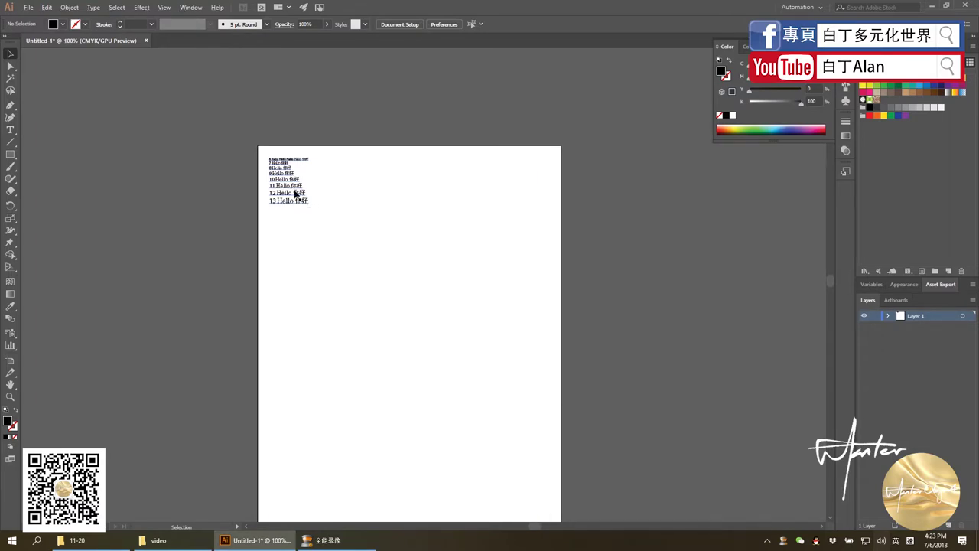
scroll(295, 189, up, 1)
click(296, 193)
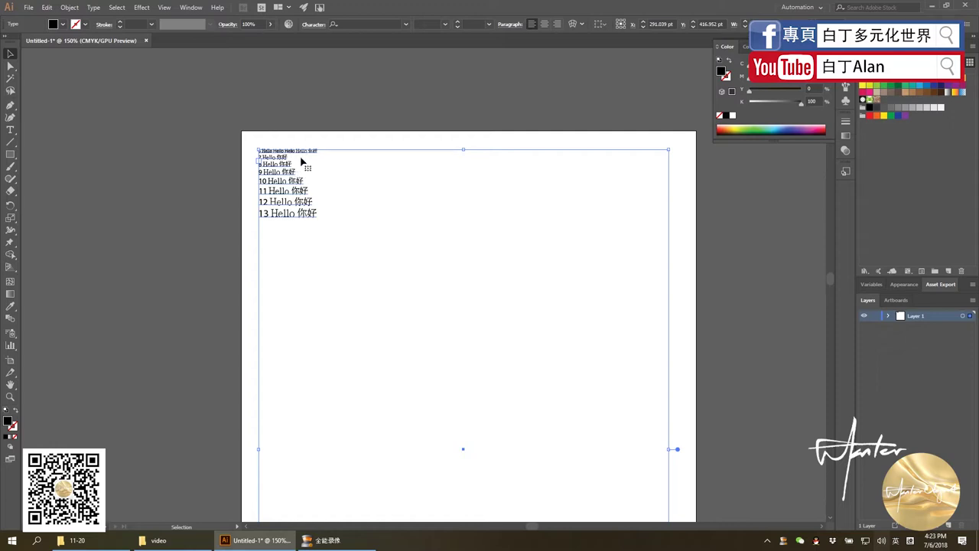
Deselect the Hello text block by clicking an empty area
click(290, 112)
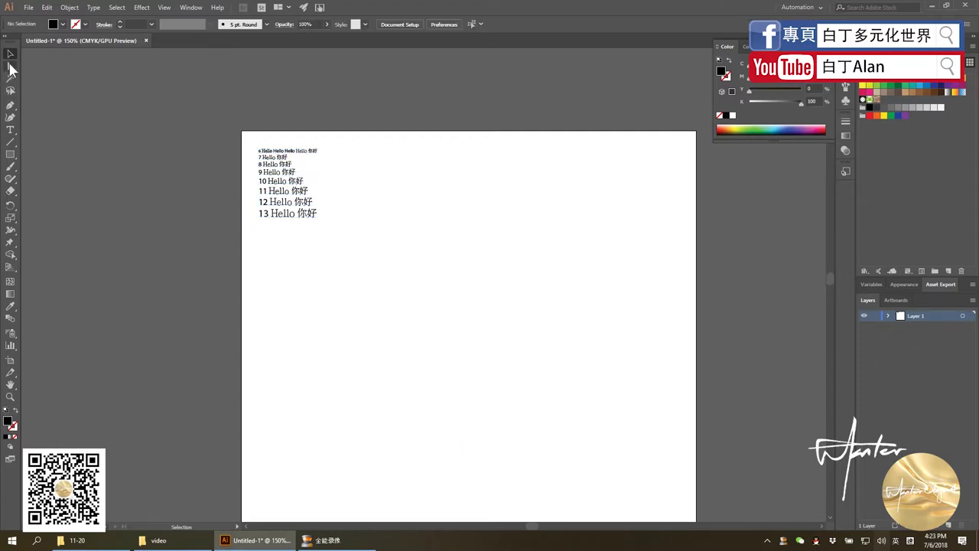
Draw a black rectangle below the Hello lines and copy it across to the right
click(10, 154)
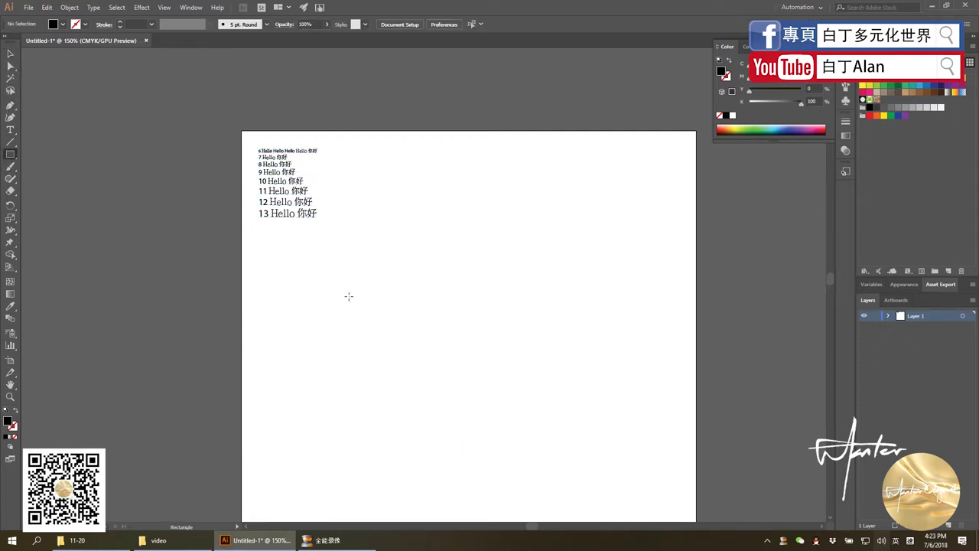
drag(259, 266, 322, 283)
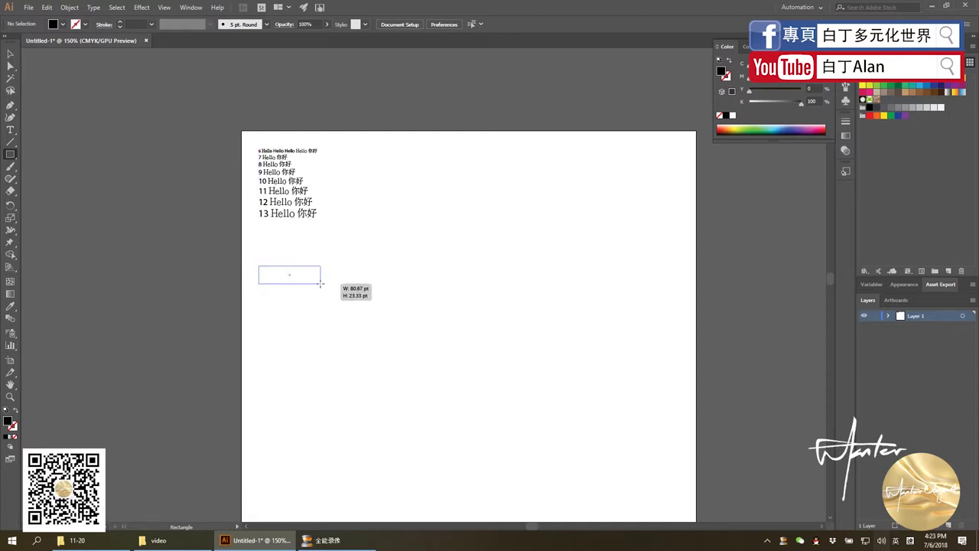
click(11, 53)
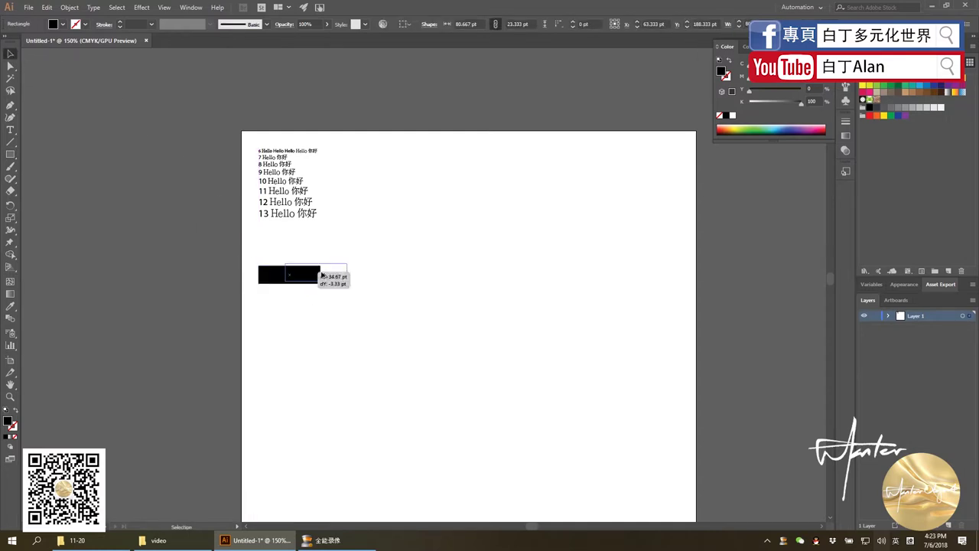
drag(272, 275, 505, 279)
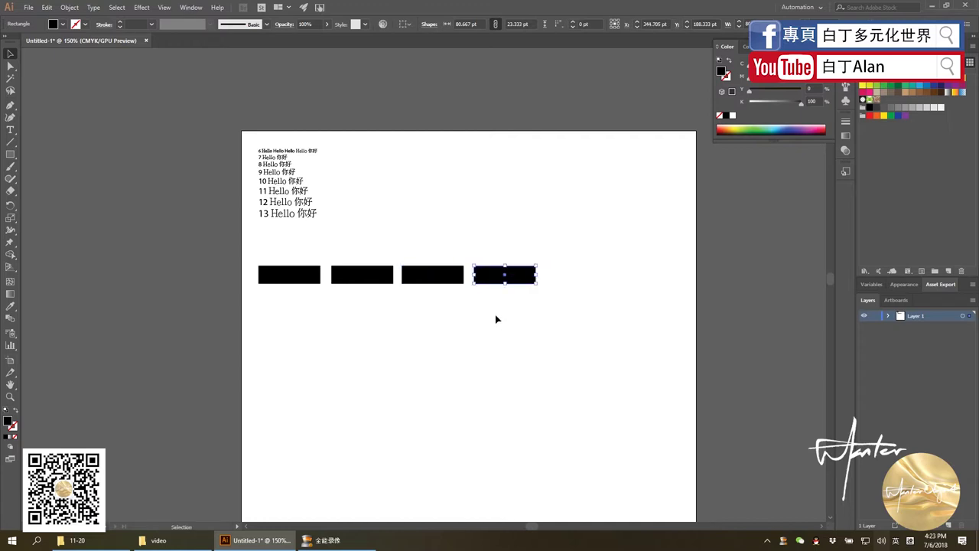
Fill the first three rectangles red, yellow and green
click(303, 279)
click(893, 84)
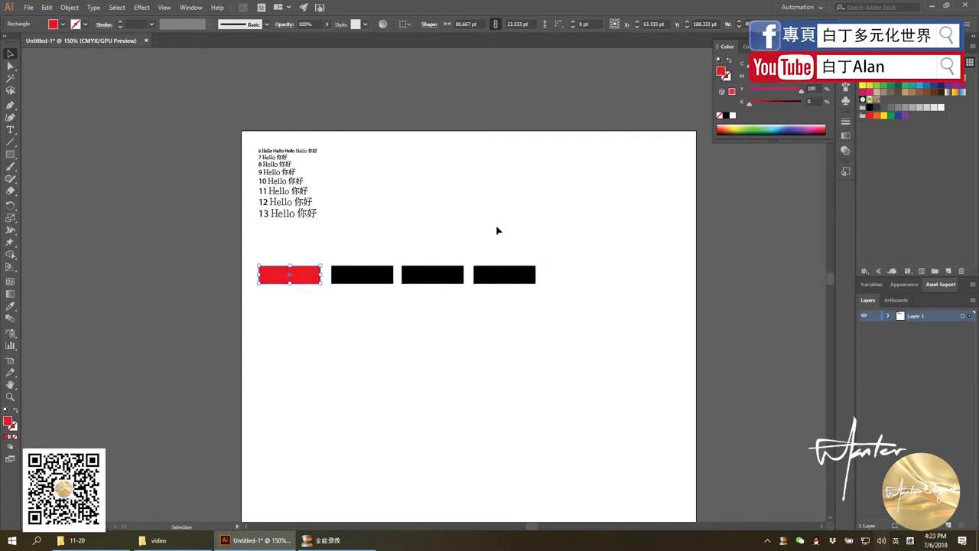
click(372, 280)
click(901, 84)
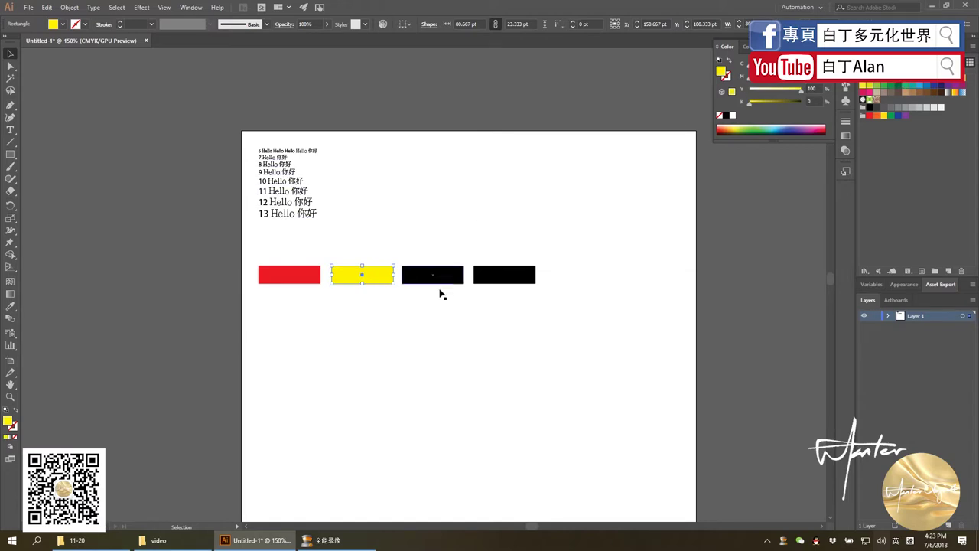
click(444, 279)
click(905, 84)
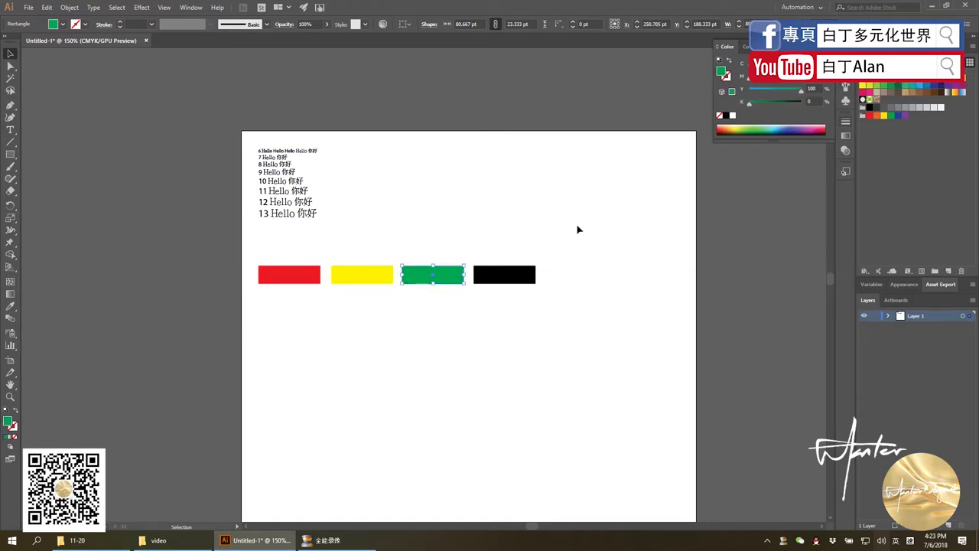
Fill the fourth rectangle cyan-blue from the Swatches panel
click(493, 279)
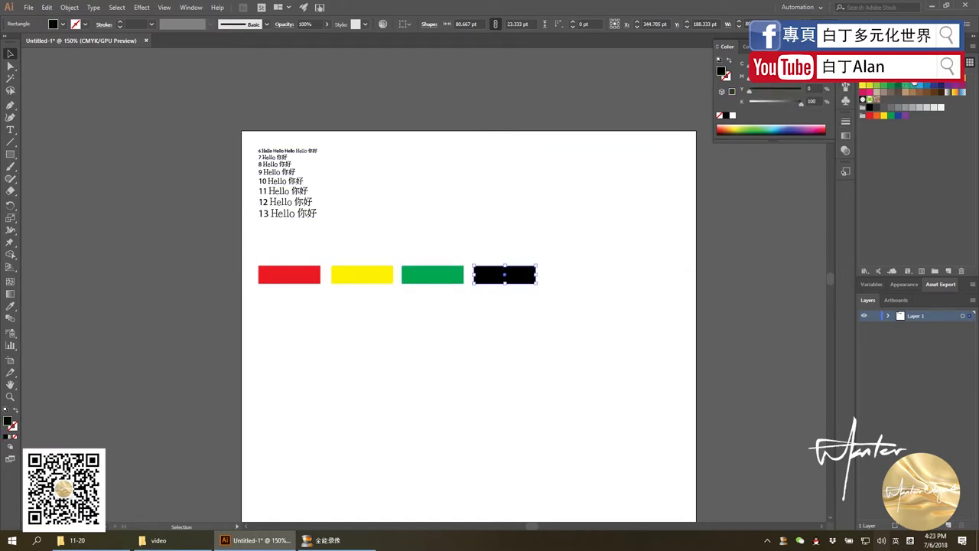
click(895, 85)
click(573, 160)
key(ctrl+minus)
key(ctrl+minus)
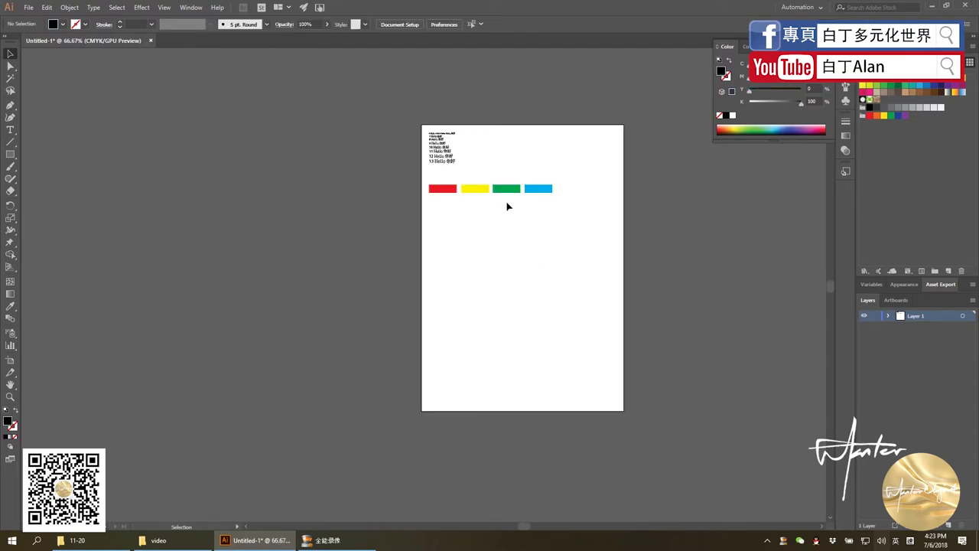
key(ctrl+plus)
key(ctrl+plus)
Duplicate the rectangle row below and recolor its first two copies green and orange
mouse_move(596, 206)
mouse_down()
mouse_move(375, 175)
mouse_move(382, 207)
mouse_up()
click(395, 242)
click(391, 207)
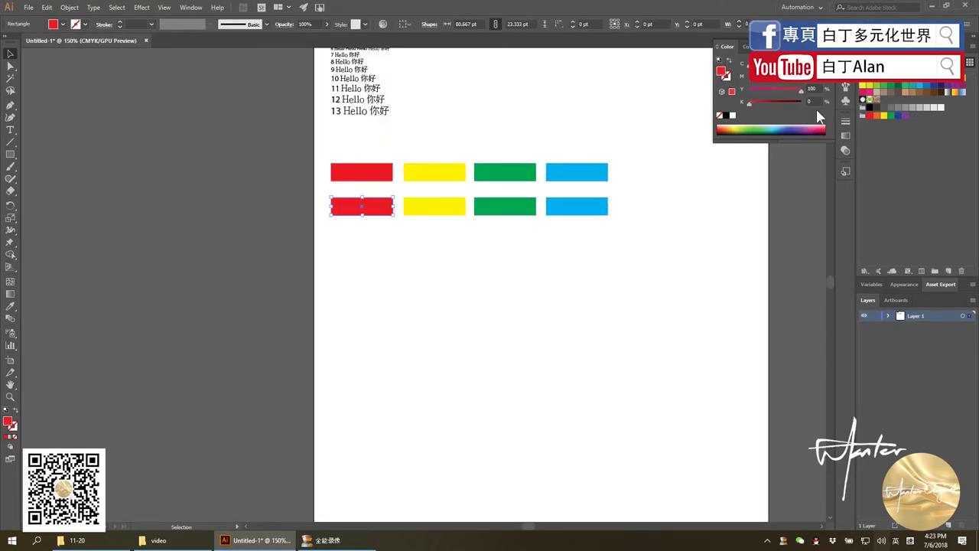
click(888, 87)
click(459, 205)
click(947, 84)
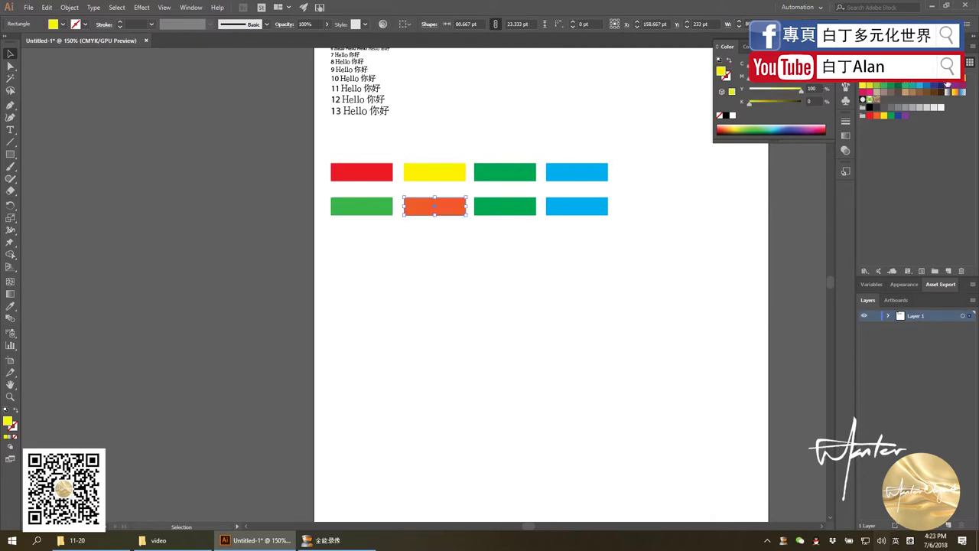
Recolor the third and fourth copies red and tan
click(516, 211)
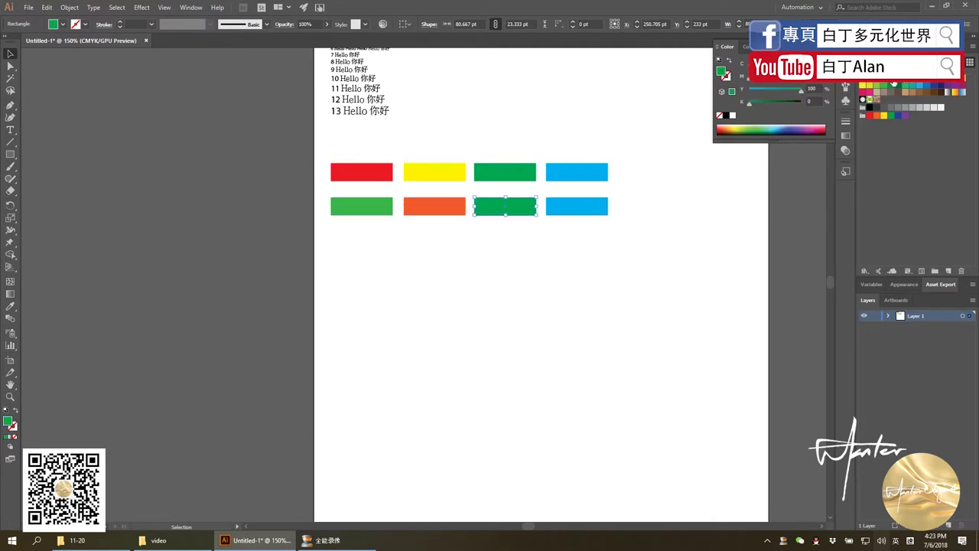
click(892, 84)
click(598, 212)
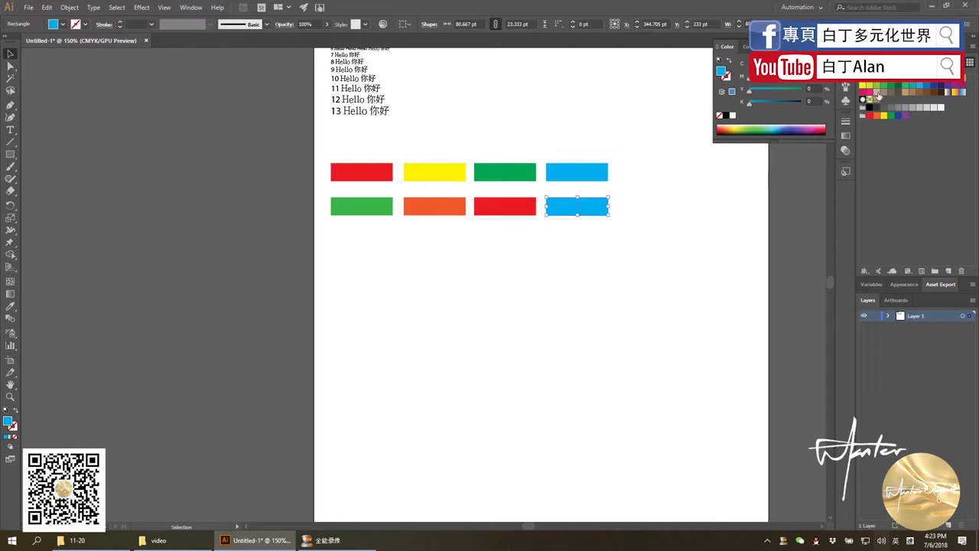
click(907, 92)
click(672, 259)
drag(654, 253, 348, 204)
click(391, 271)
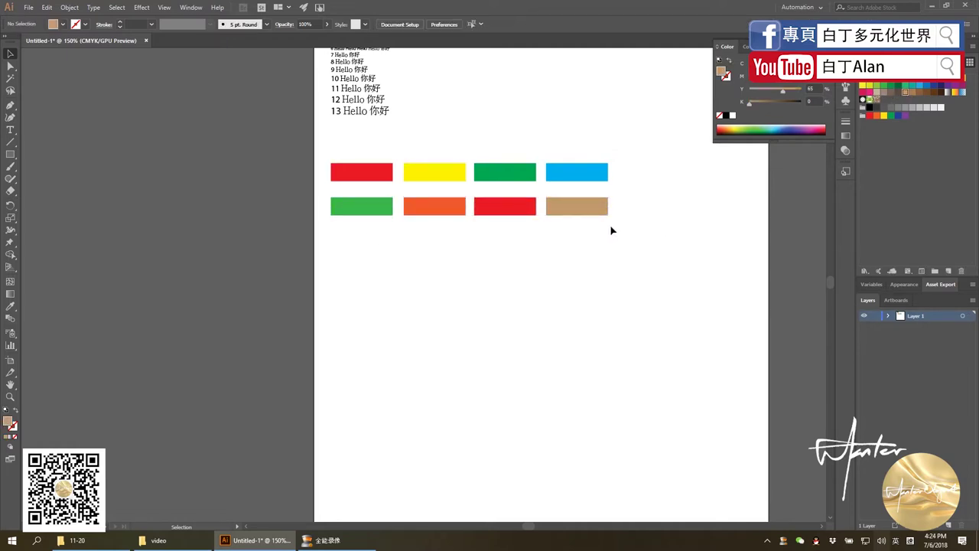
Delete the blue rectangle and copy the second row down as a third row
drag(564, 168, 723, 212)
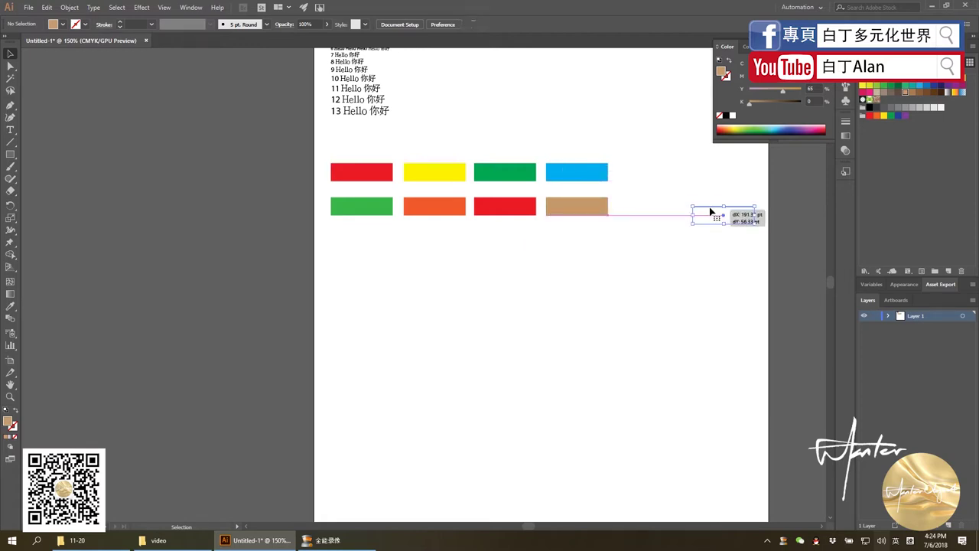
key(Delete)
mouse_move(627, 234)
mouse_down()
mouse_move(361, 211)
mouse_move(363, 243)
mouse_up()
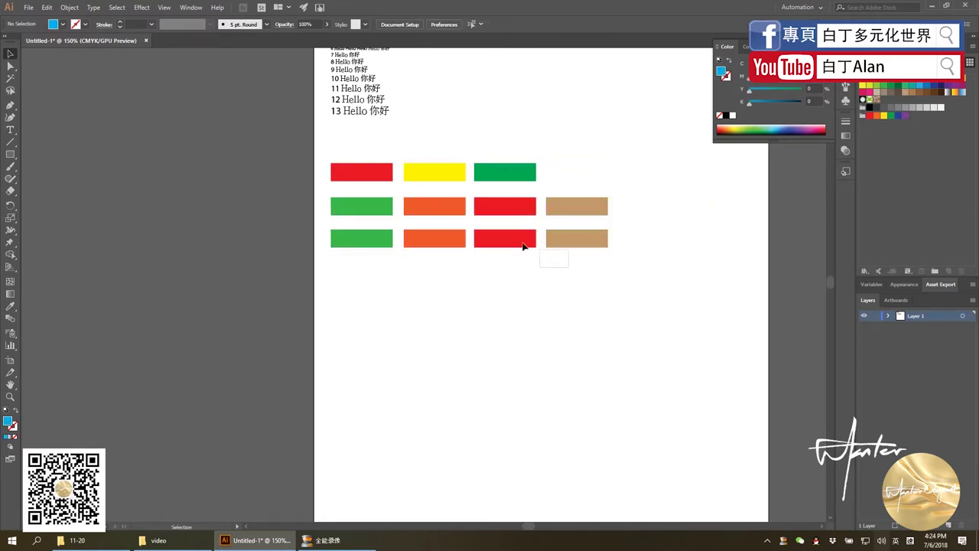
drag(557, 265, 525, 247)
Copy the red and tan pair to the third row's right end, making six rectangles
drag(511, 243, 656, 251)
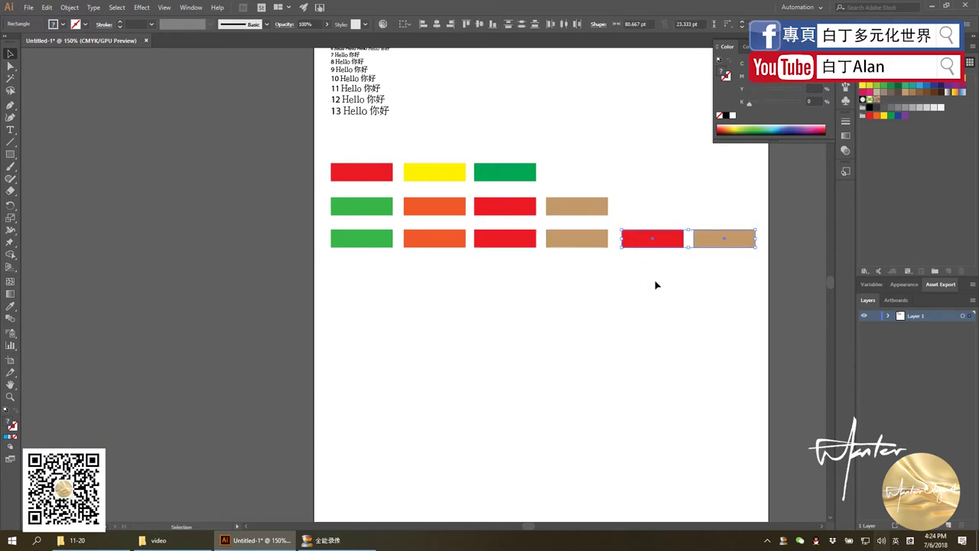
click(656, 284)
key(ctrl+0)
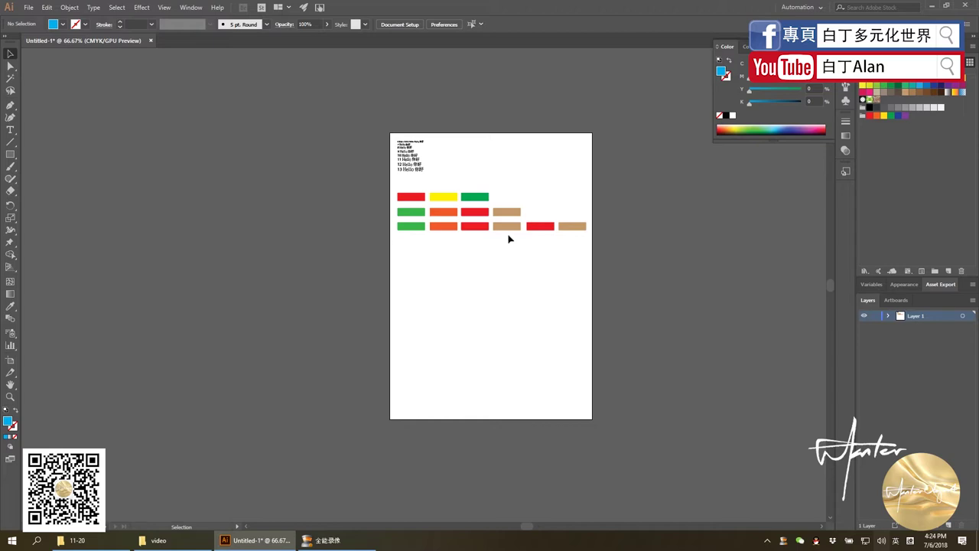
scroll(459, 243, up, 1)
scroll(473, 259, up, 1)
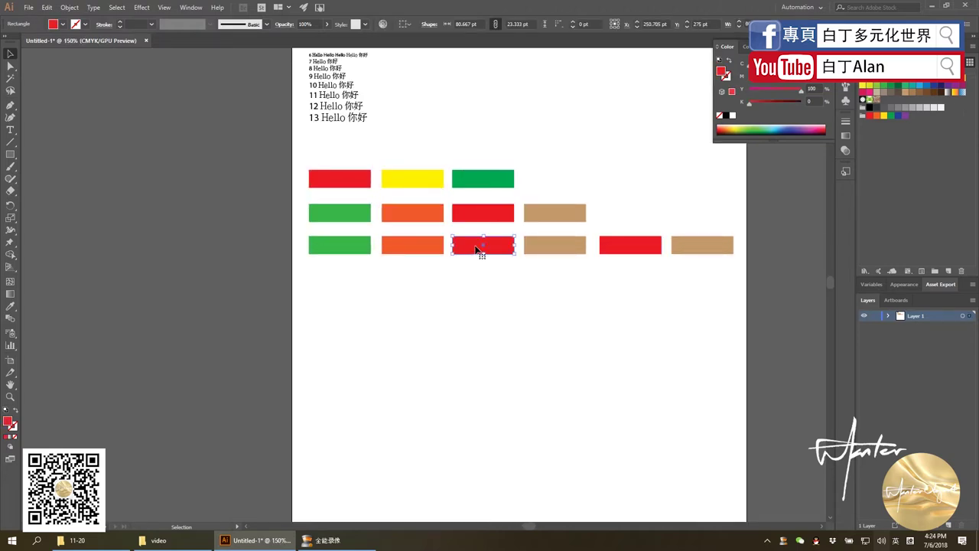
click(421, 250)
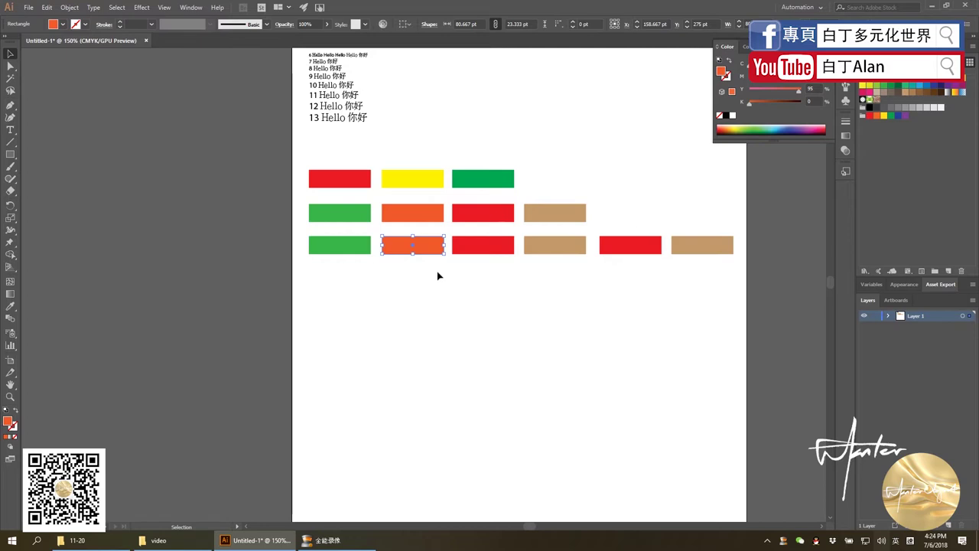
Move the six-rectangle bottom row further down the page
click(468, 287)
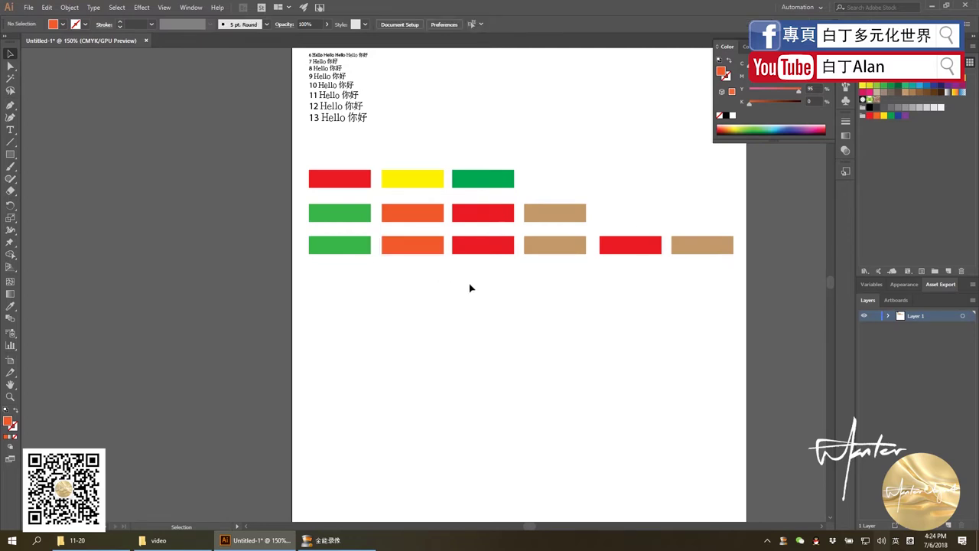
drag(705, 289, 342, 251)
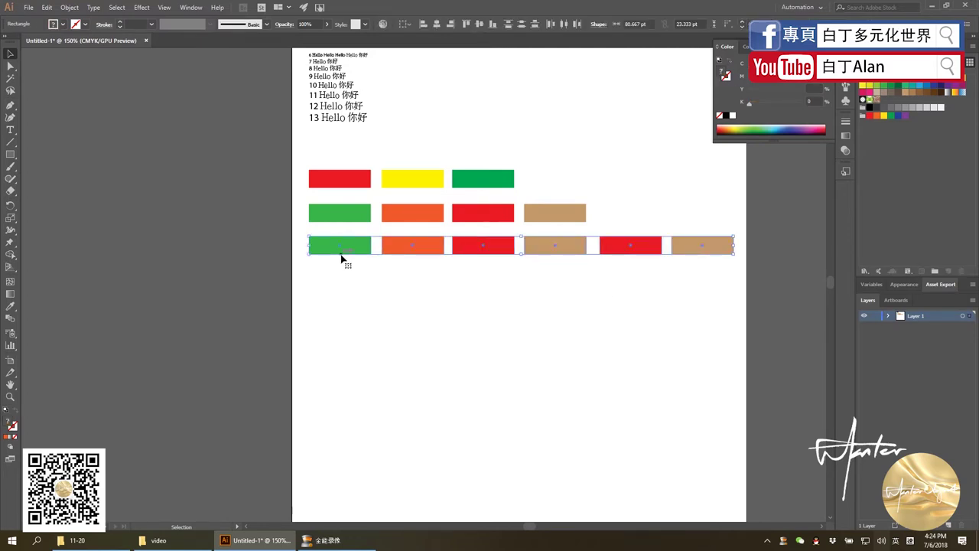
drag(491, 254, 486, 325)
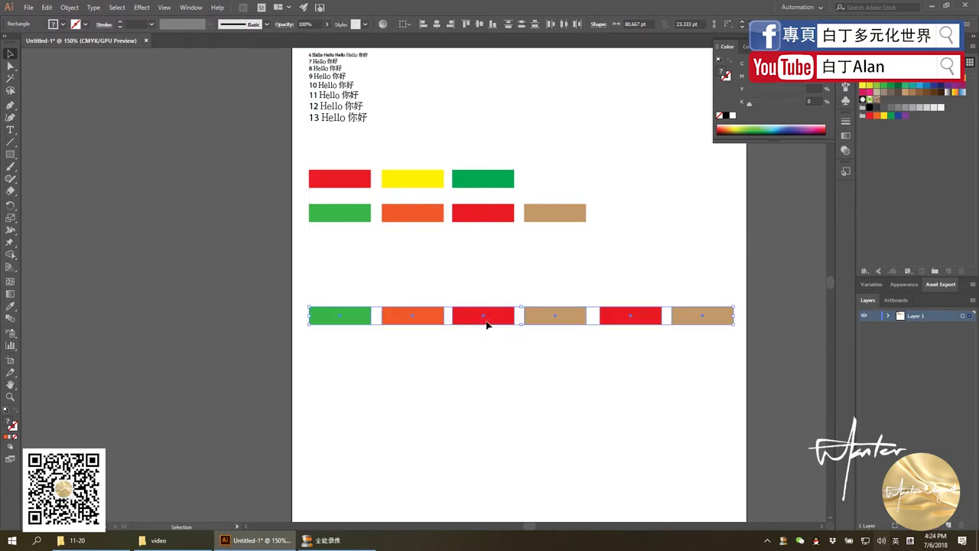
Nudge the upper two rectangle rows up and back down to settle their position
mouse_move(557, 234)
mouse_down()
mouse_move(306, 165)
mouse_move(330, 159)
mouse_up()
click(345, 230)
mouse_move(645, 240)
mouse_down()
mouse_move(332, 157)
mouse_move(333, 185)
mouse_up()
click(344, 140)
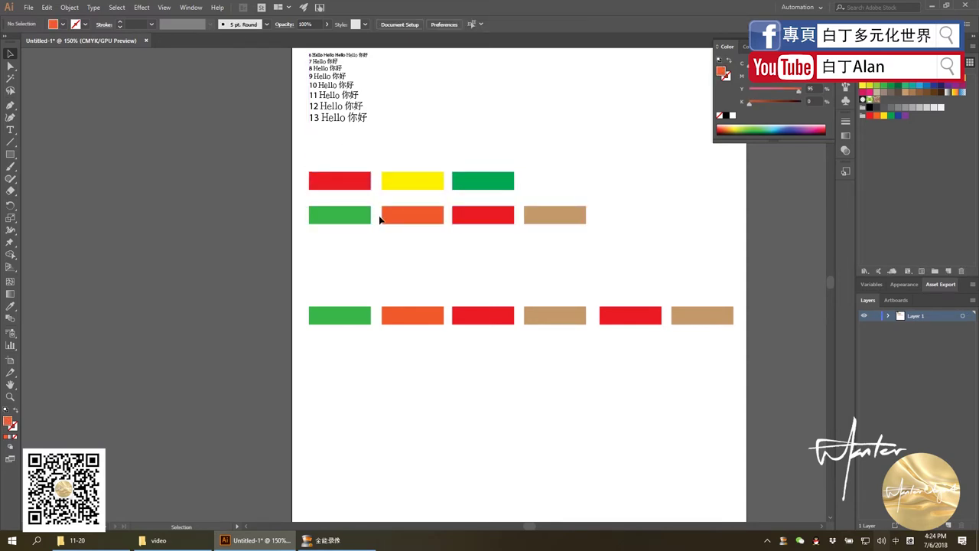
drag(423, 215, 306, 188)
click(415, 249)
scroll(493, 244, down, 1)
scroll(518, 229, up, 1)
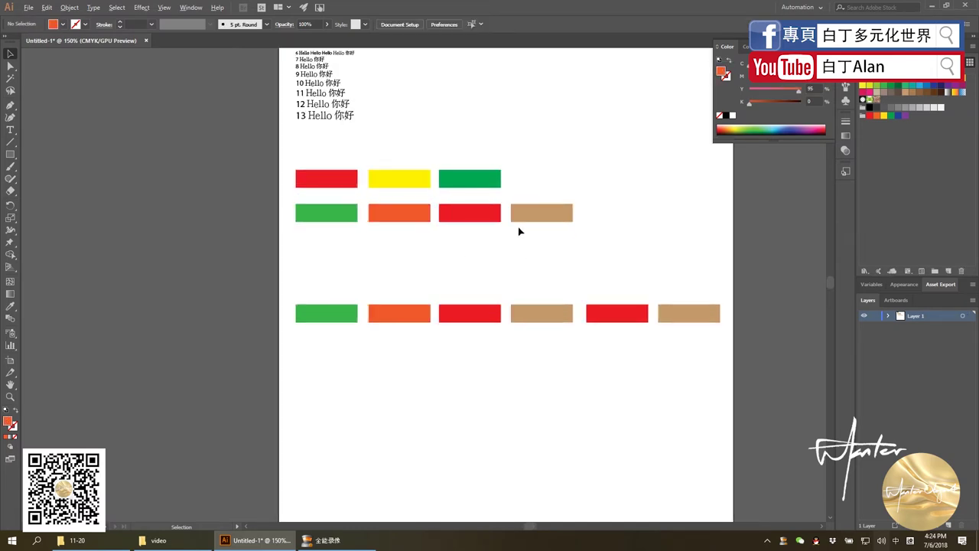
scroll(505, 262, down, 1)
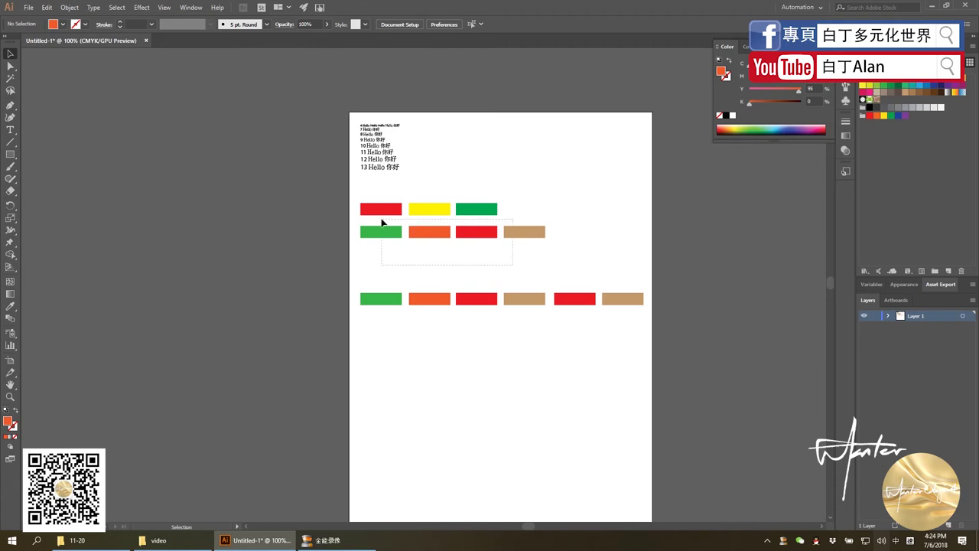
drag(513, 269, 381, 214)
click(390, 246)
drag(638, 339, 392, 200)
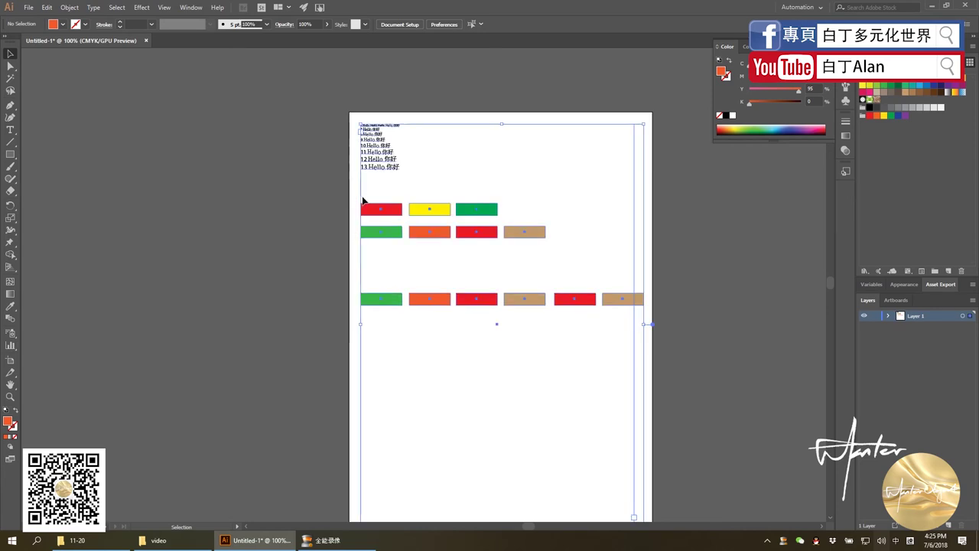
mouse_move(313, 203)
mouse_down()
mouse_move(679, 336)
mouse_move(333, 216)
mouse_up()
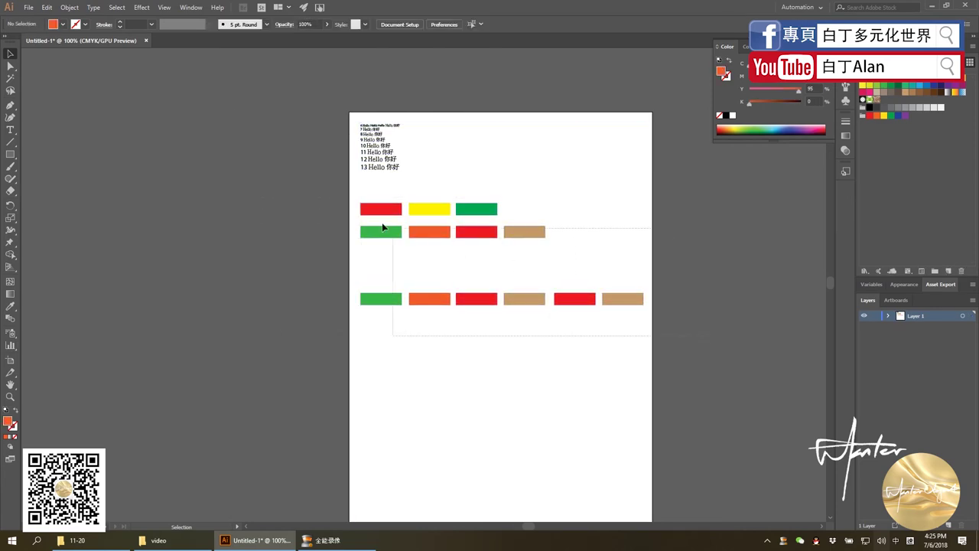
click(334, 217)
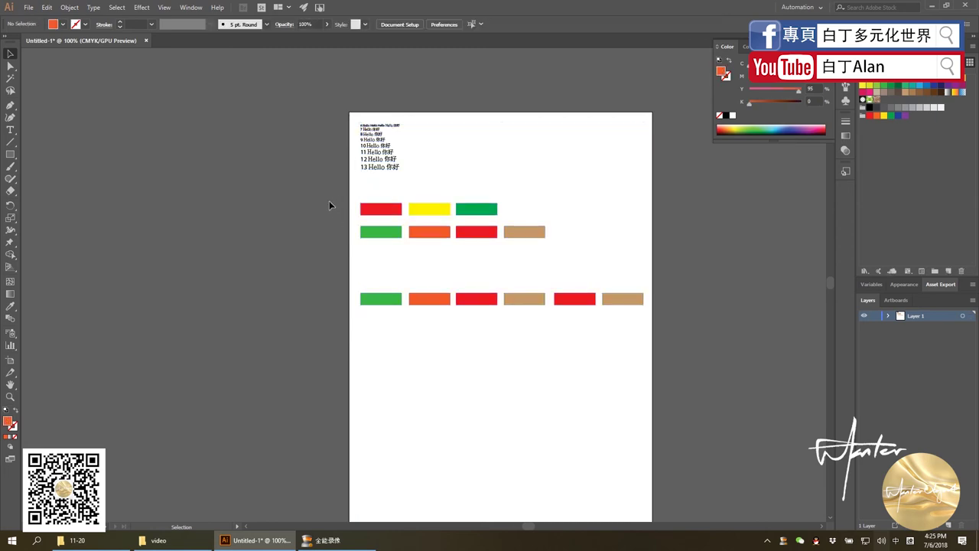
drag(329, 200, 726, 353)
mouse_move(711, 320)
mouse_down()
mouse_move(384, 217)
mouse_move(404, 234)
mouse_up()
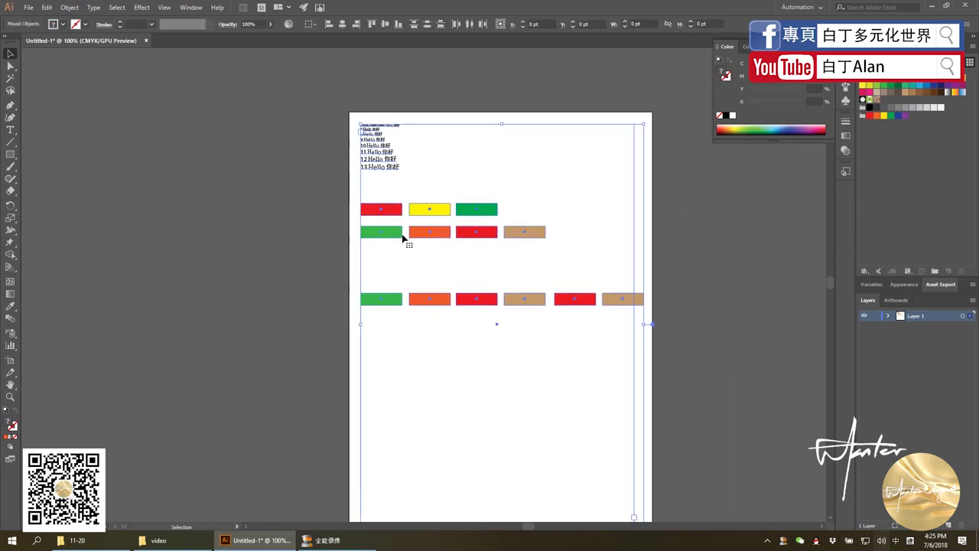
click(706, 319)
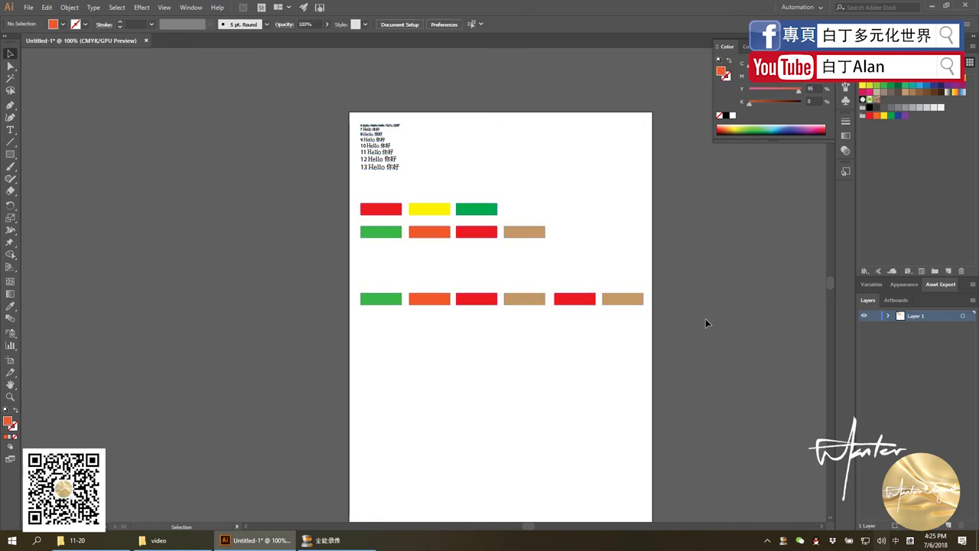
click(383, 160)
click(309, 157)
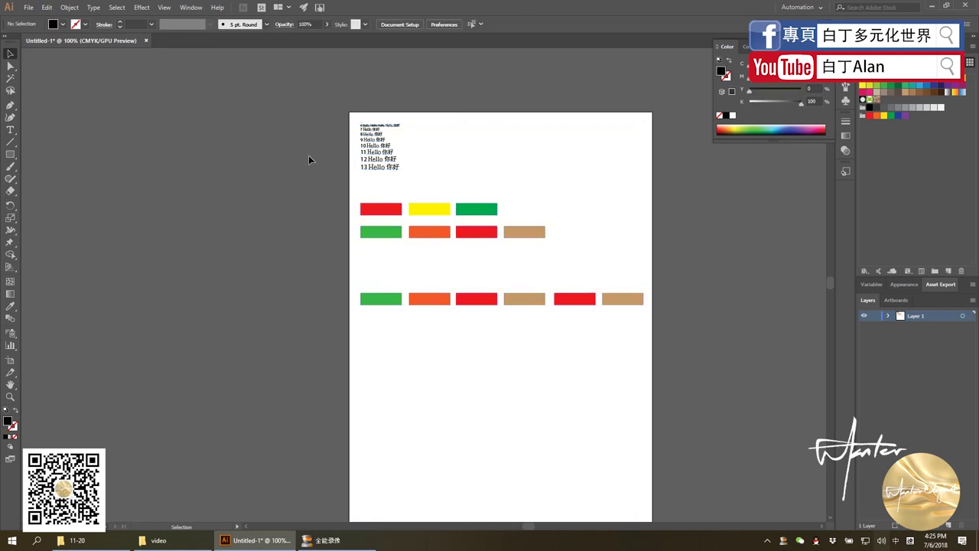